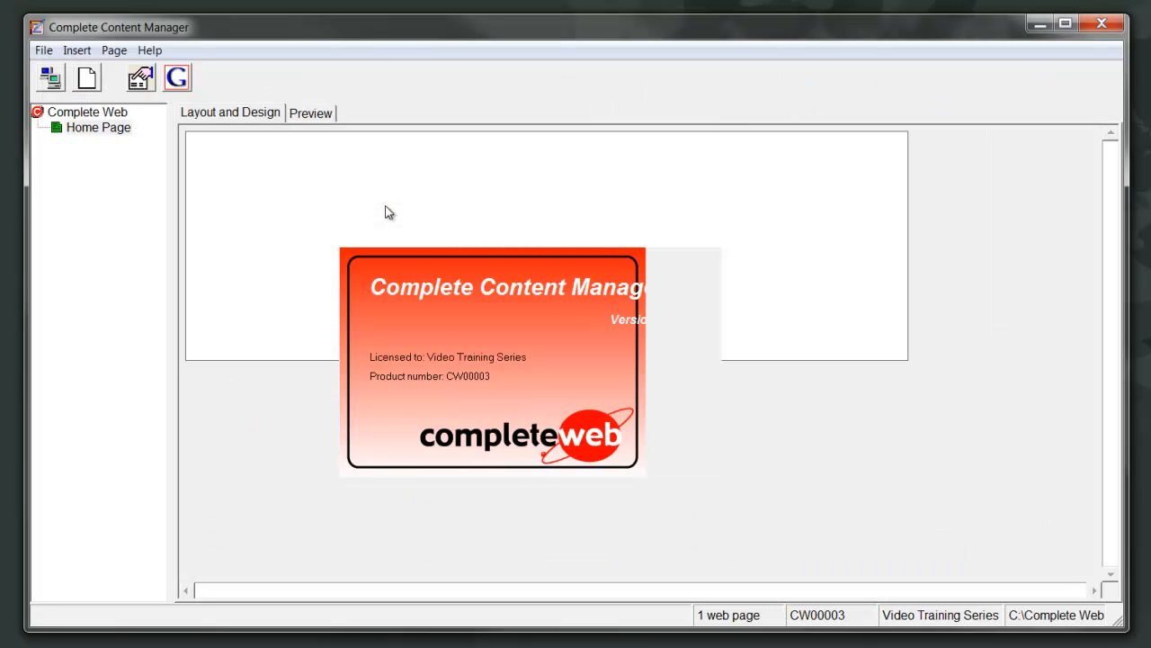
# Insert two one-column tables followed by one two-column table into the Home Page layout.
pyautogui.click(78, 52)
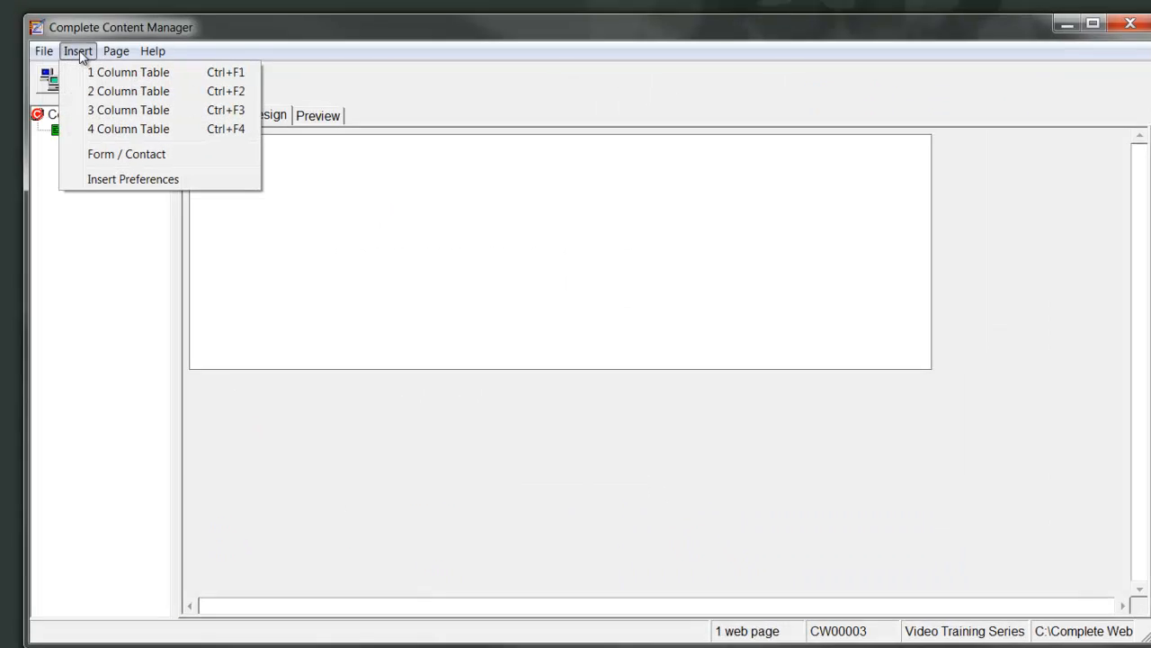
pyautogui.click(101, 72)
pyautogui.click(83, 54)
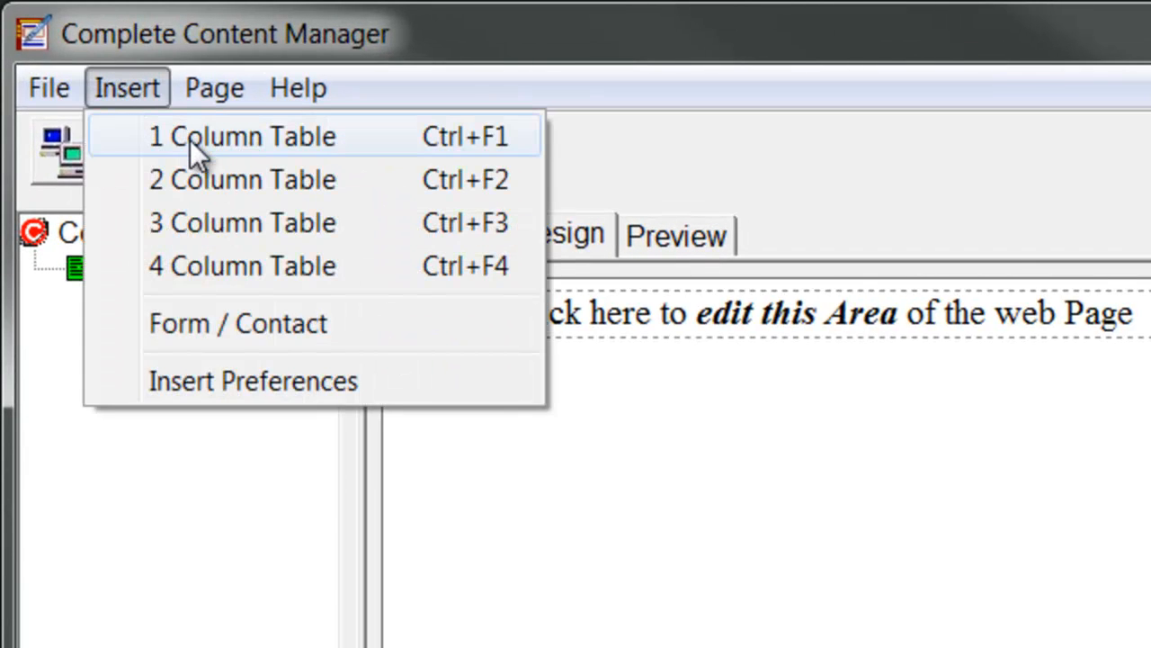
pyautogui.click(190, 139)
pyautogui.click(118, 83)
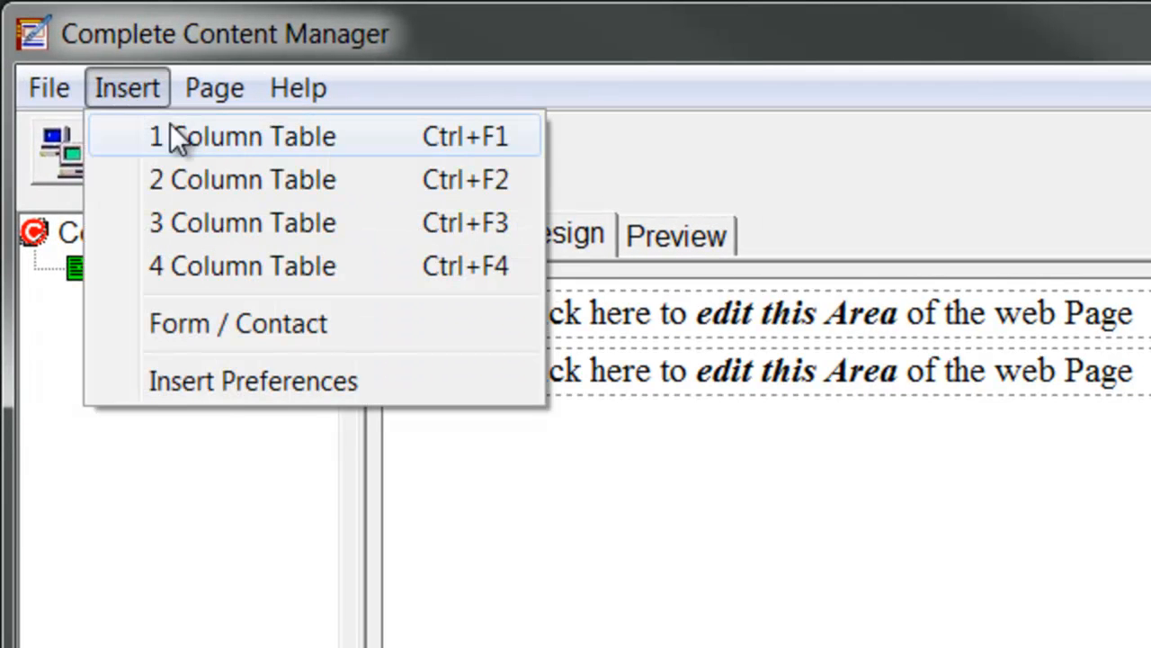
pyautogui.click(221, 177)
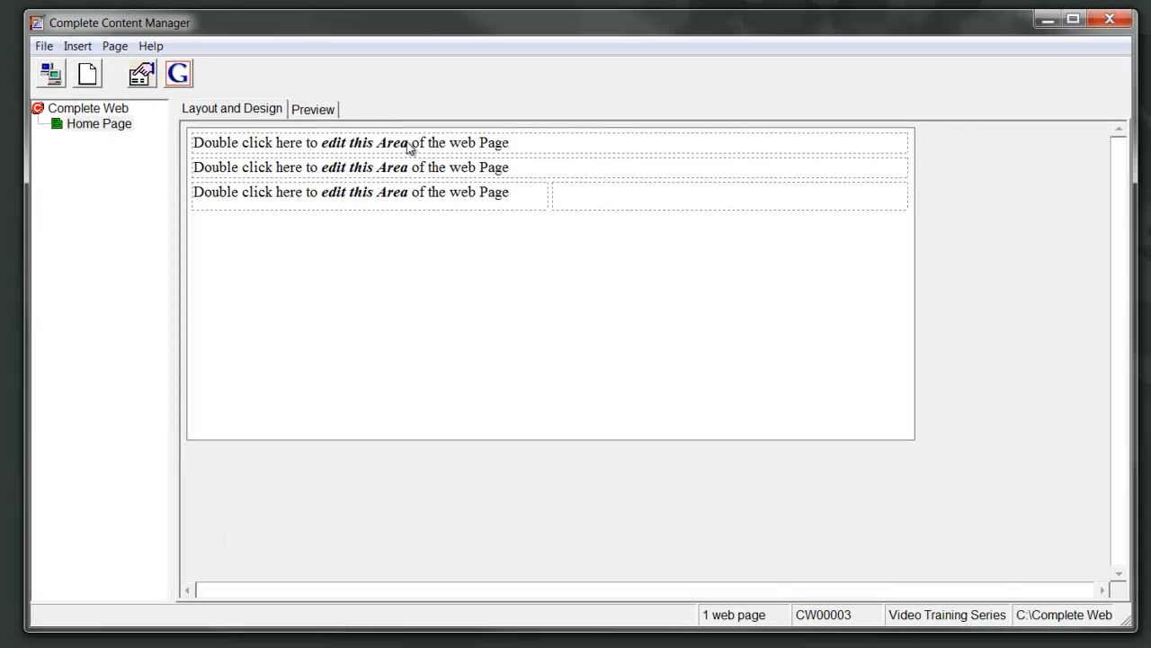
# Open the first zone for editing and replace its placeholder text with "Your Company Name".
pyautogui.doubleClick(769, 310)
pyautogui.moveTo(612, 199); pyautogui.dragTo(147, 196)
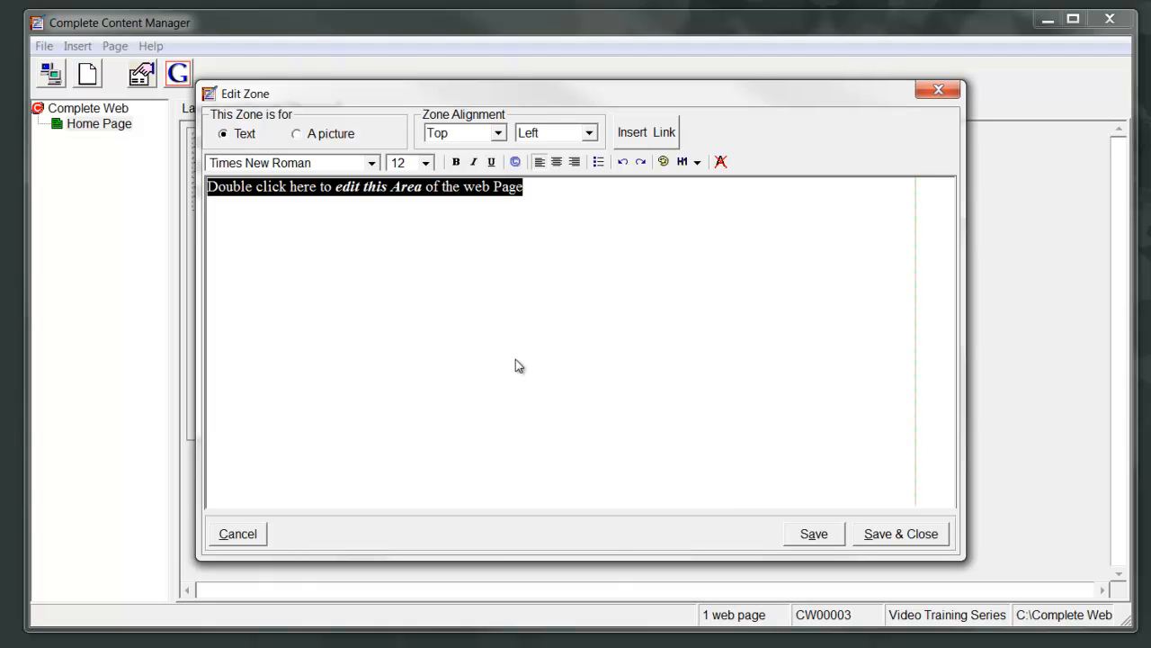
pyautogui.write('Y')
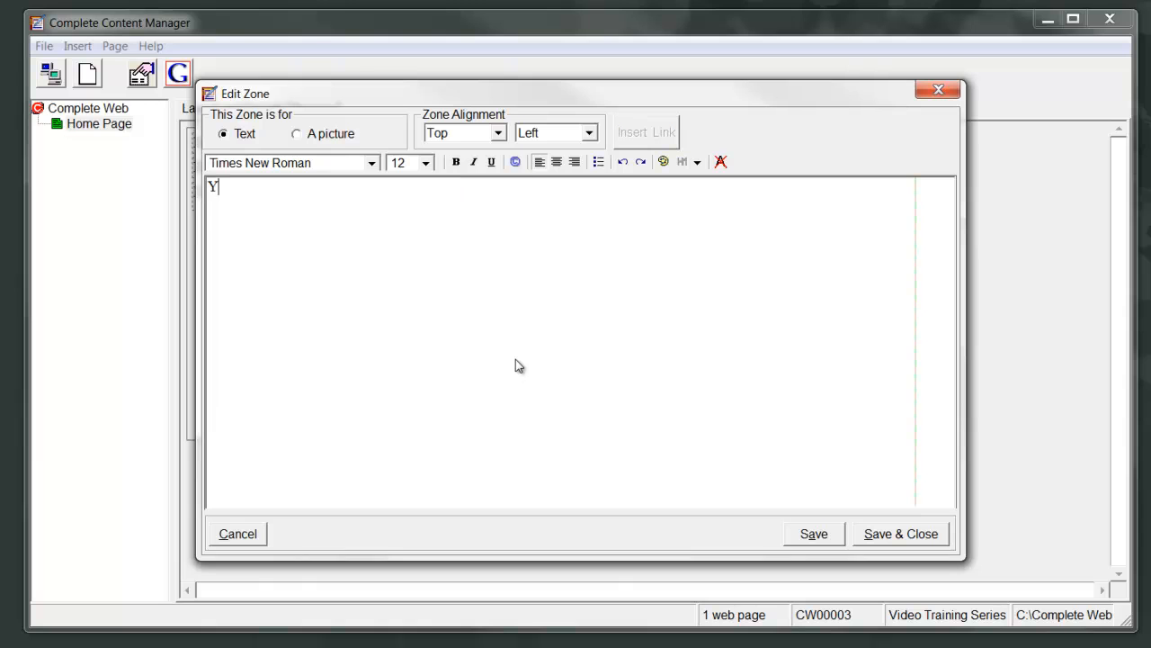
pyautogui.write('our Company Name')
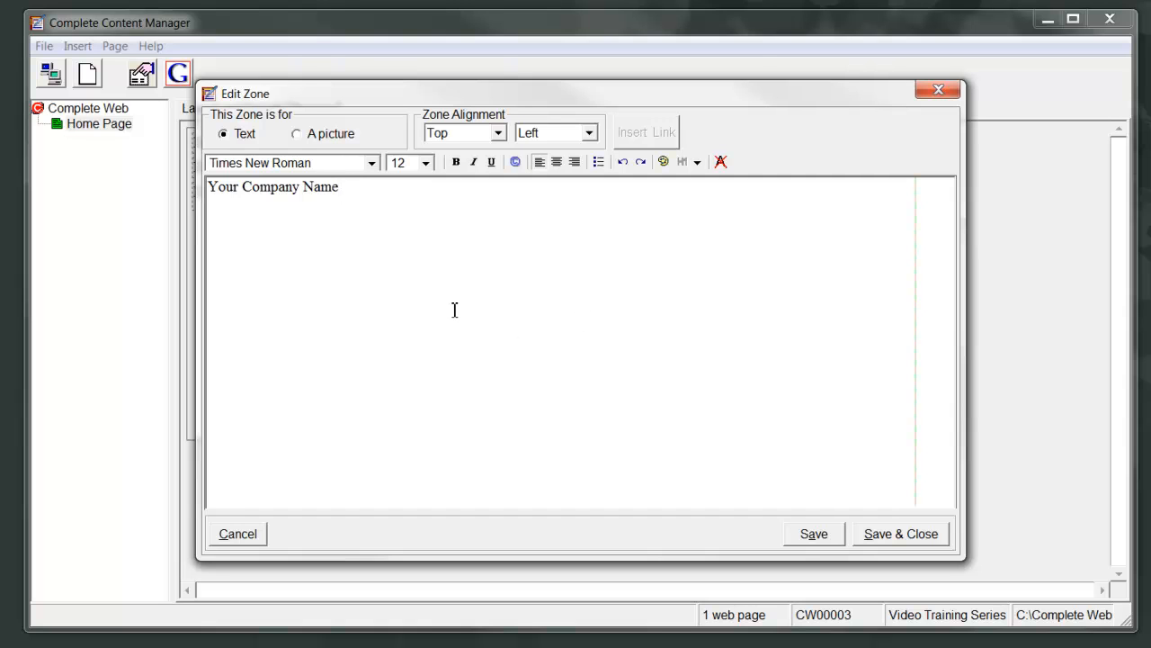
# Convert the "Your Company Name" text to an H1 heading, save the zone and close it.
pyautogui.moveTo(358, 186); pyautogui.dragTo(200, 190)
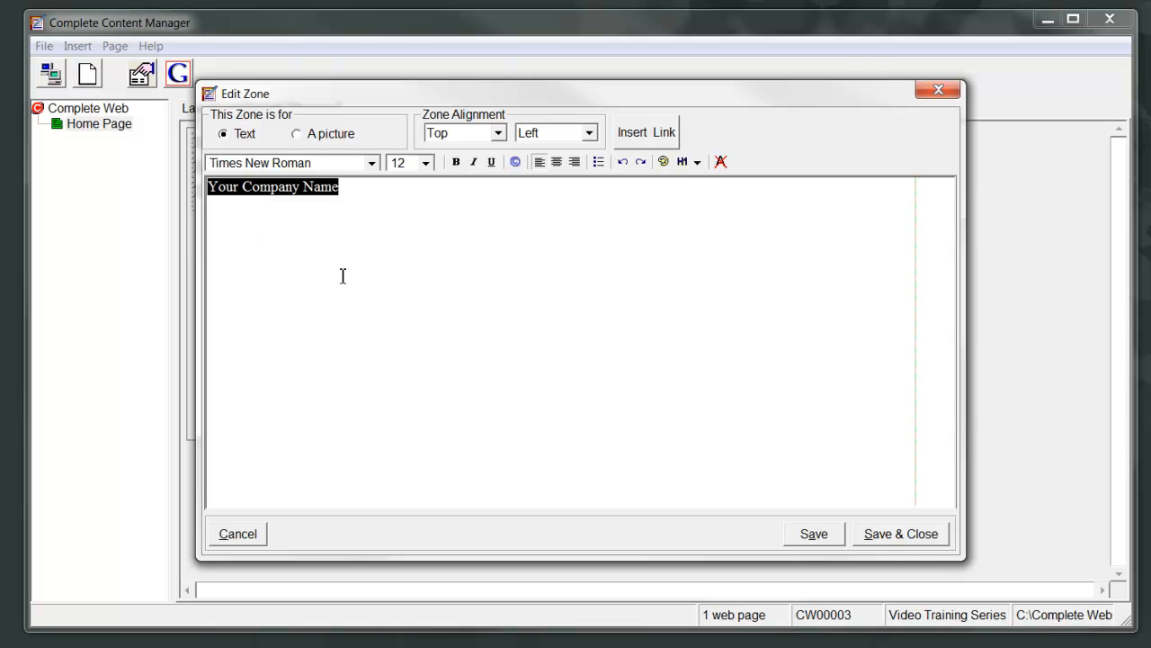
pyautogui.click(697, 164)
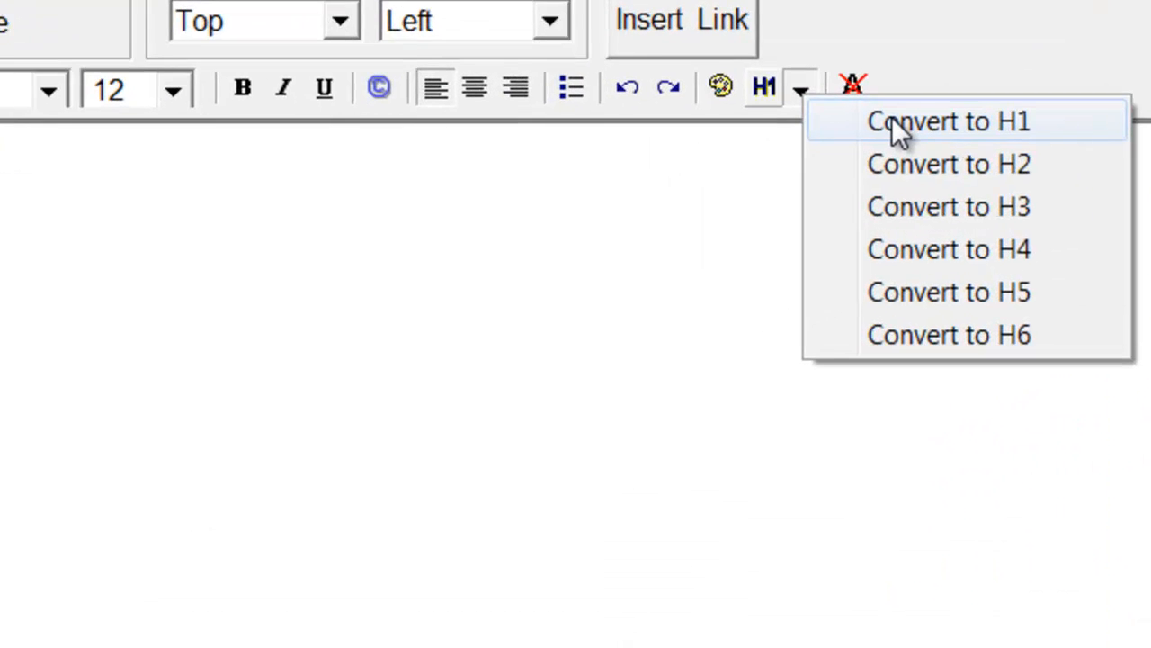
pyautogui.click(802, 158)
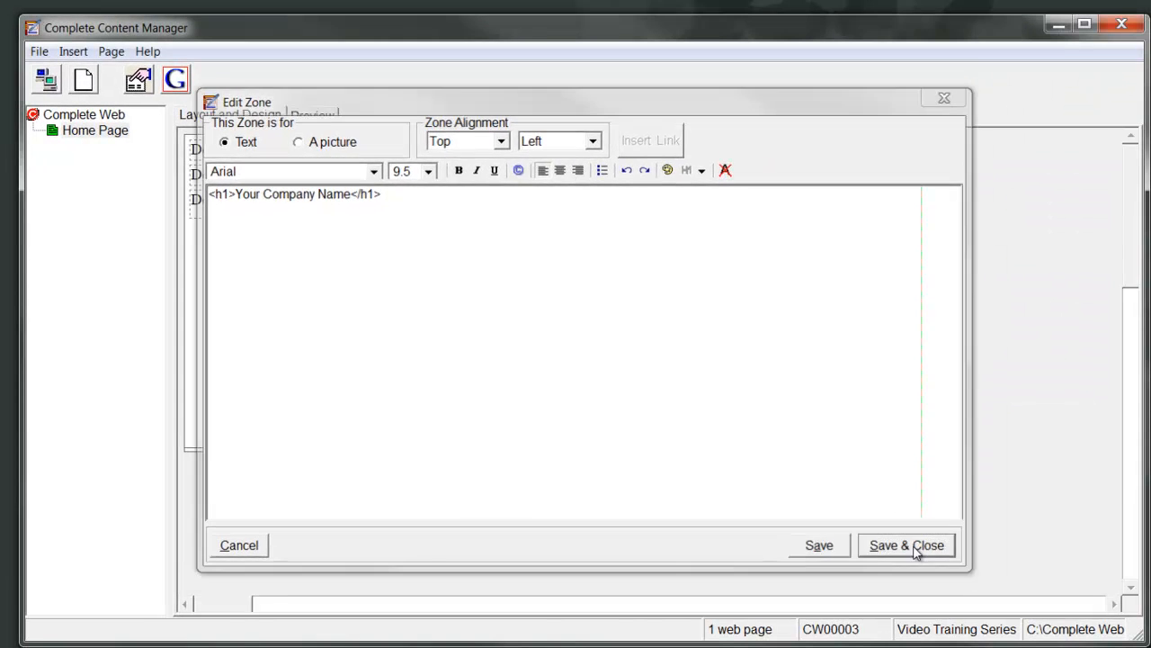
pyautogui.click(906, 545)
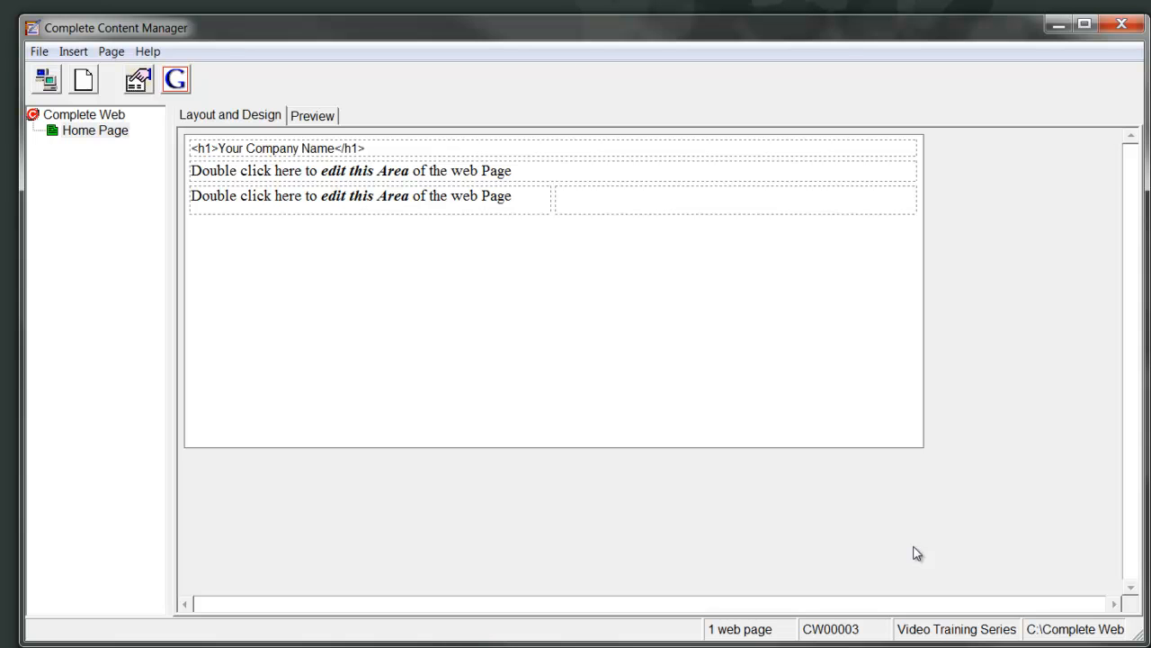
# Open the second zone, remove its placeholder text, keep it as a text zone and paste the copied "Adding text to your web site." passage.
pyautogui.doubleClick(339, 174)
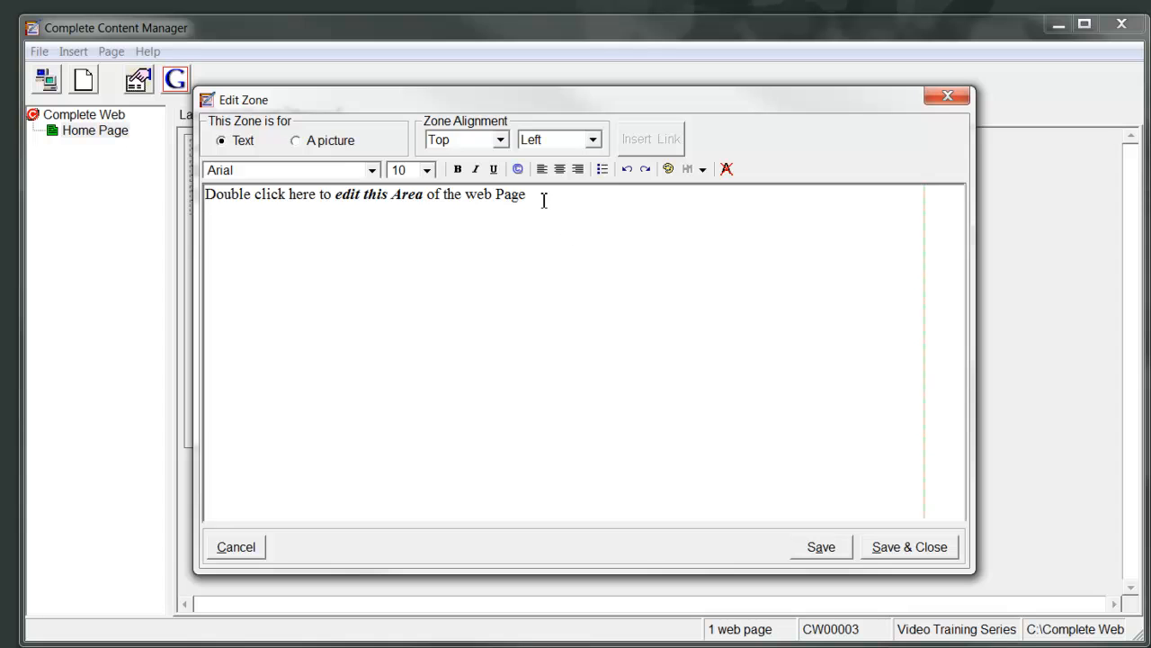
pyautogui.moveTo(543, 198); pyautogui.dragTo(142, 199)
pyautogui.press('Delete')
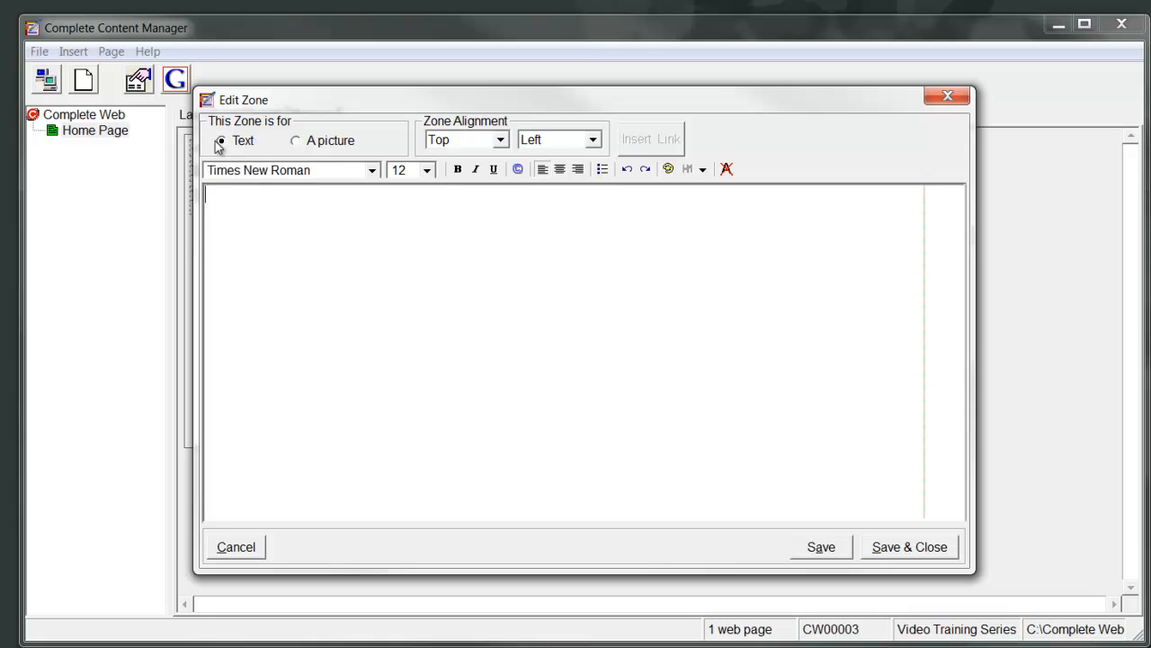
pyautogui.click(298, 142)
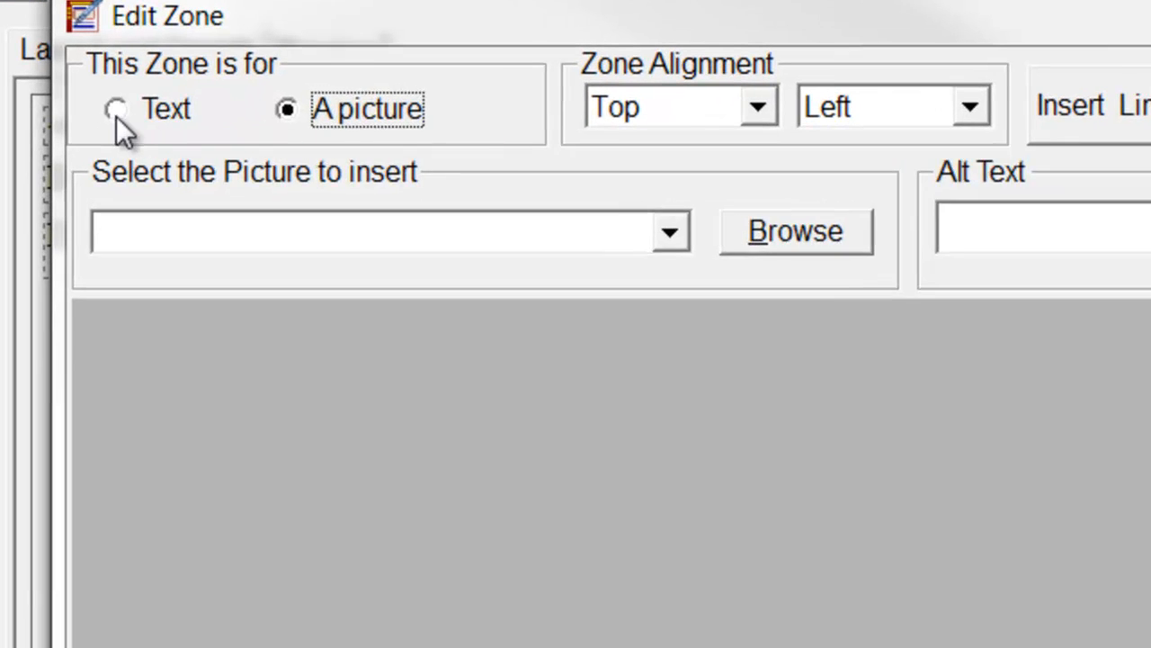
pyautogui.click(220, 141)
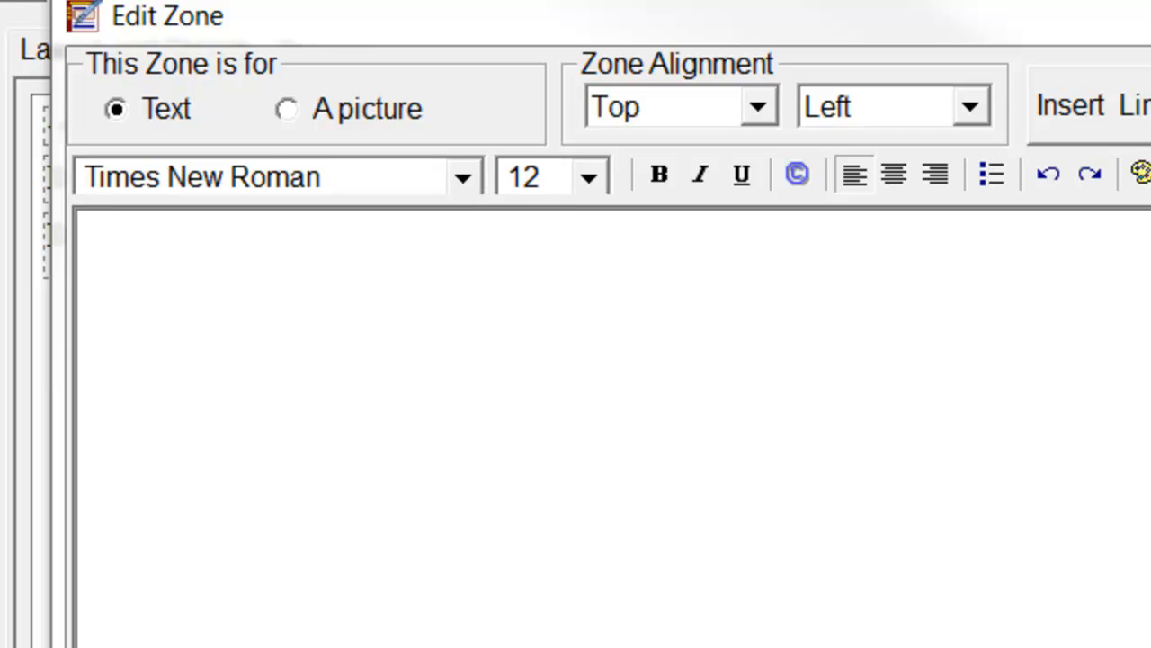
pyautogui.rightClick(385, 342)
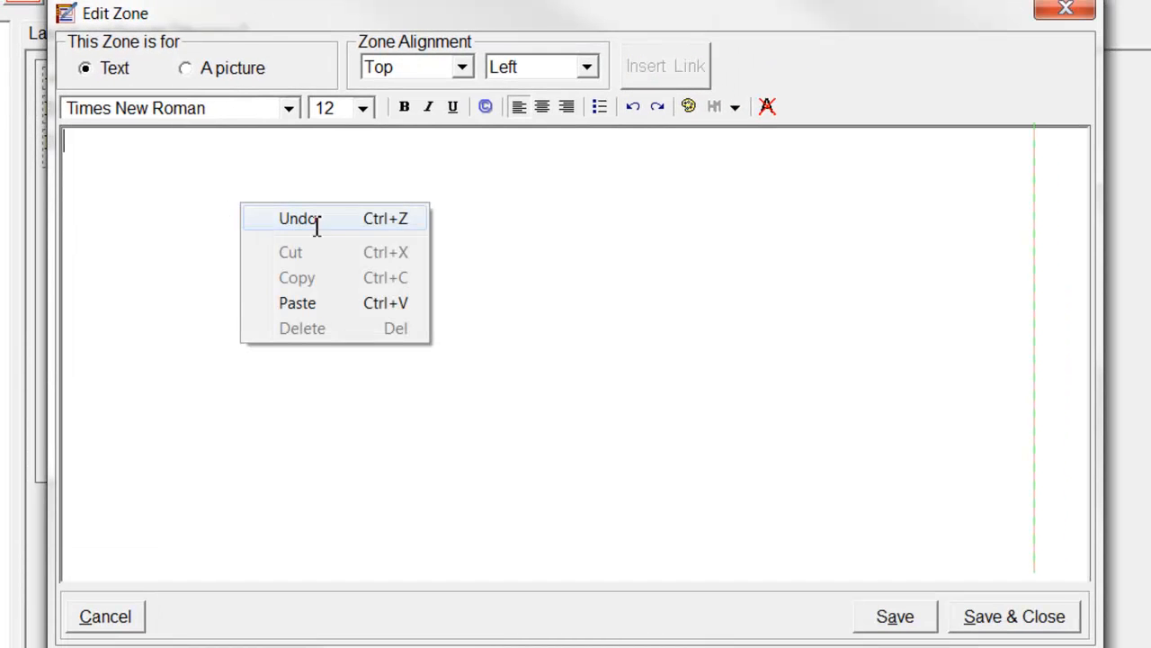
pyautogui.click(309, 303)
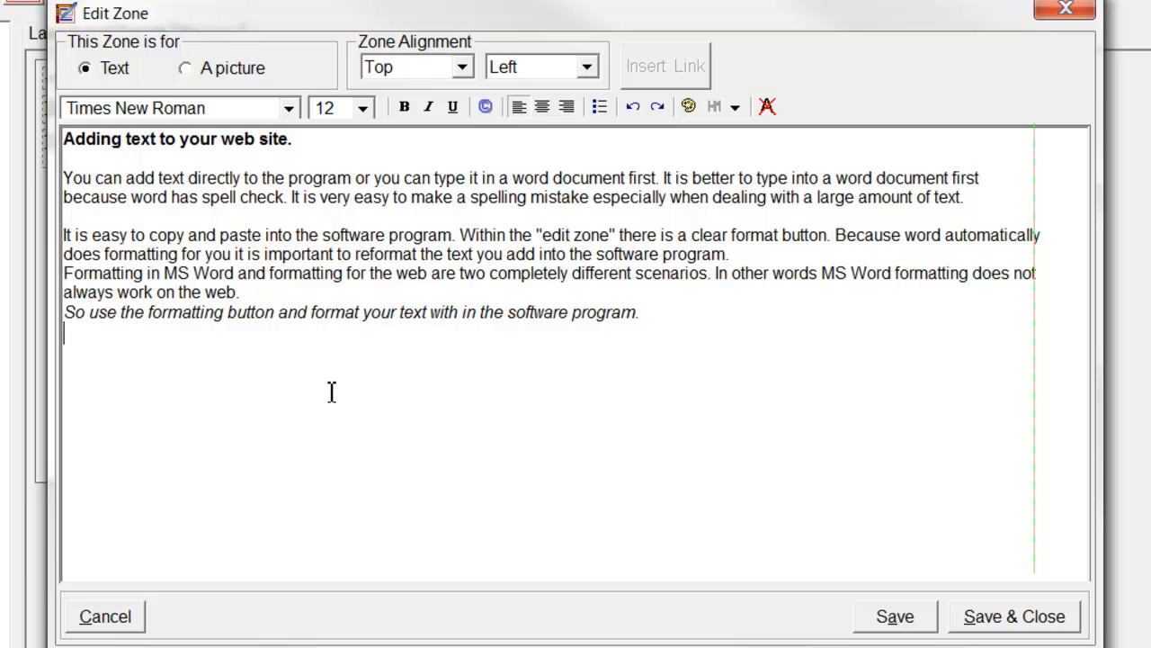
# Clear the formatting of the italic last sentence beginning "So use the formatting button".
pyautogui.moveTo(689, 329); pyautogui.dragTo(315, 317)
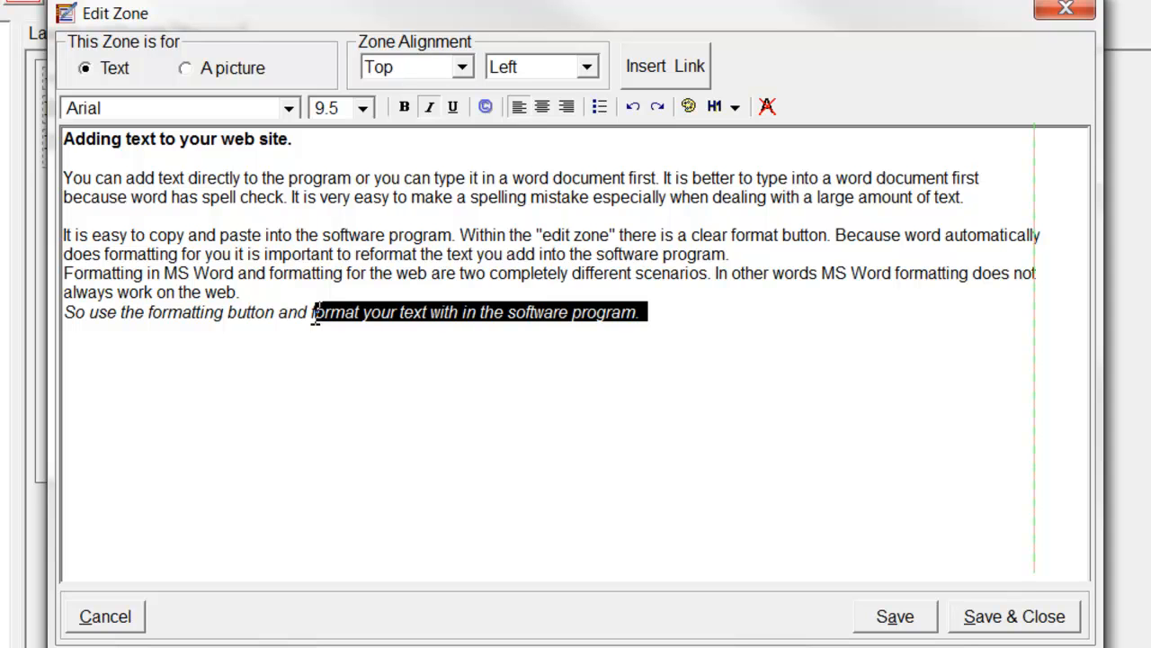
pyautogui.click(414, 414)
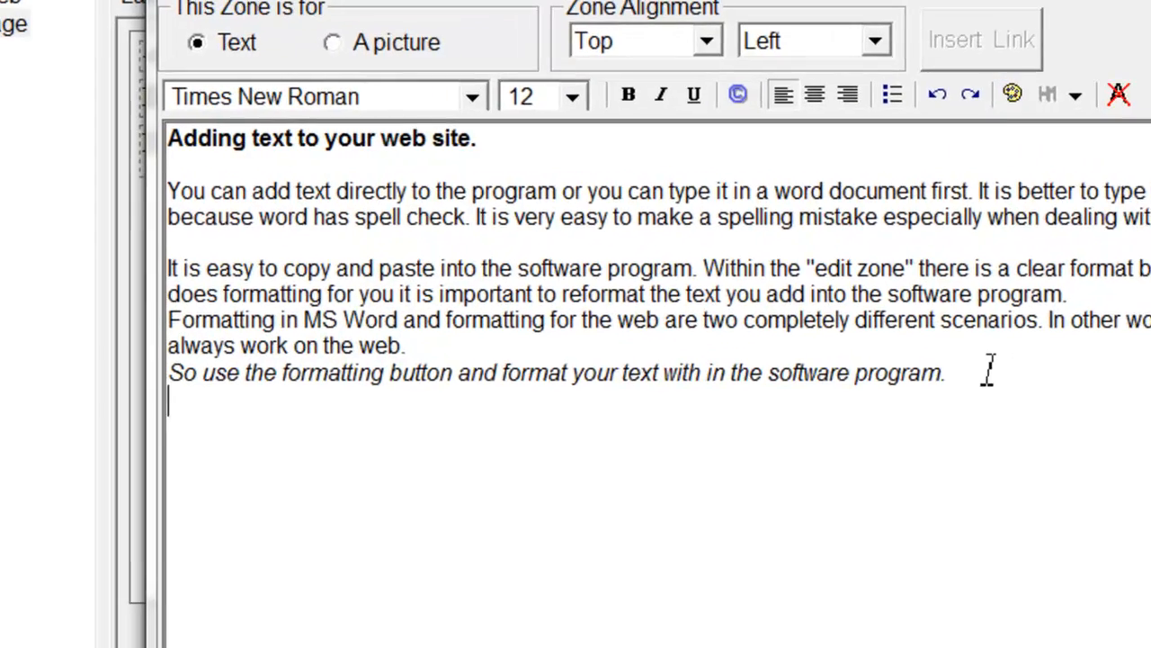
pyautogui.moveTo(656, 322); pyautogui.dragTo(623, 326)
pyautogui.moveTo(880, 374); pyautogui.dragTo(139, 359)
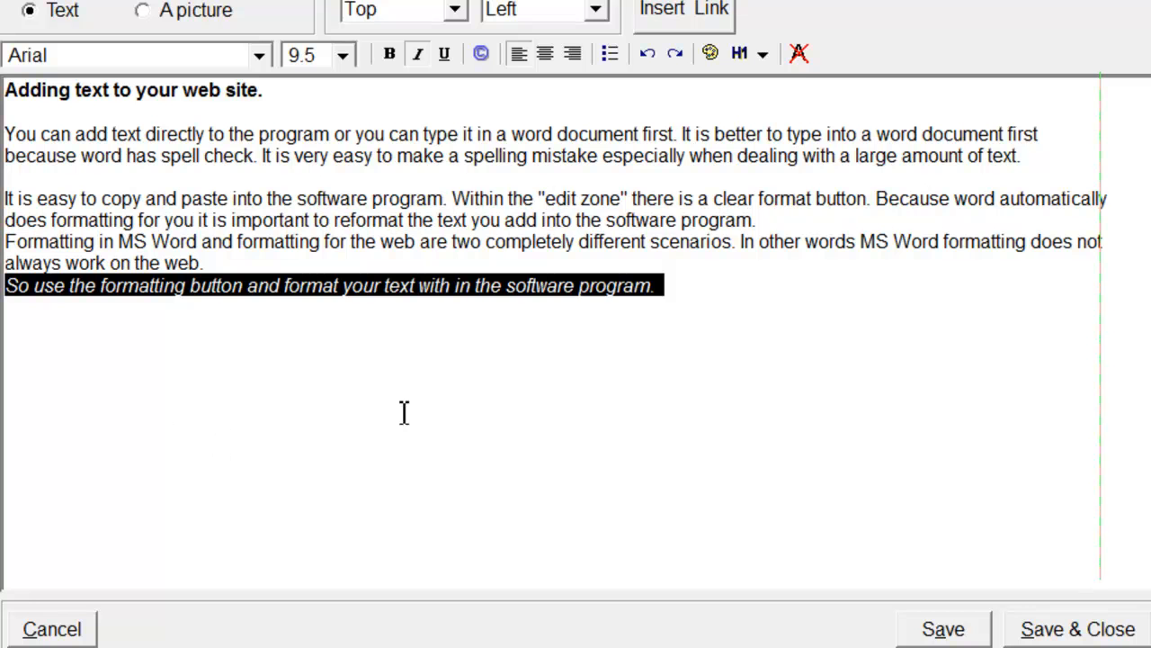
pyautogui.click(799, 54)
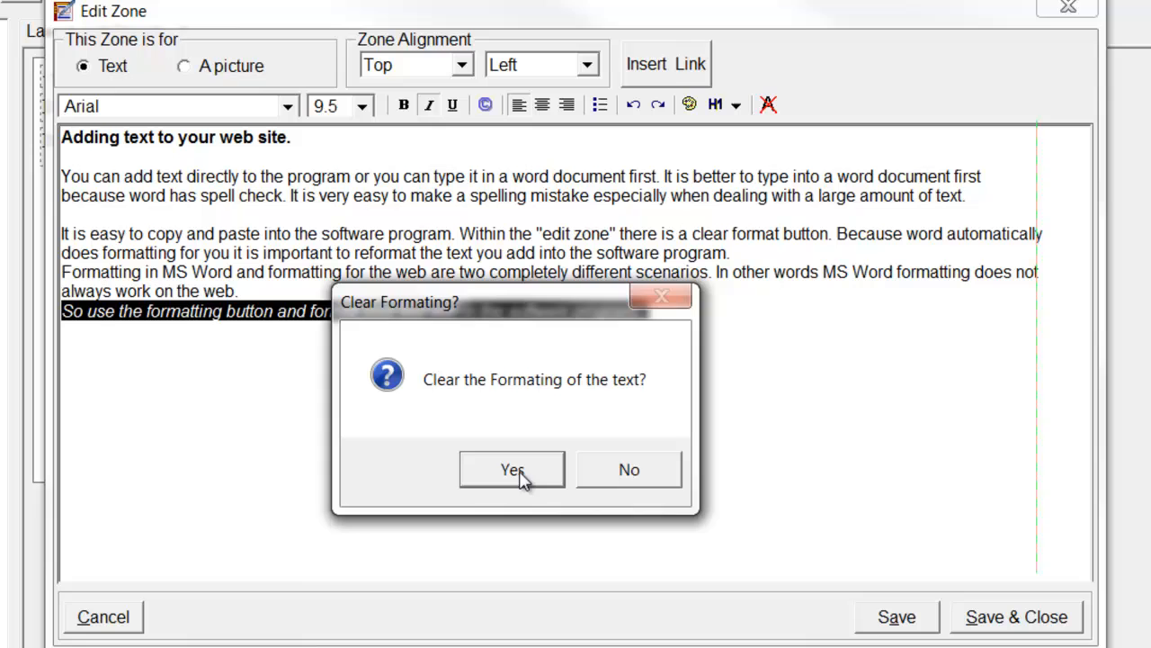
pyautogui.click(520, 472)
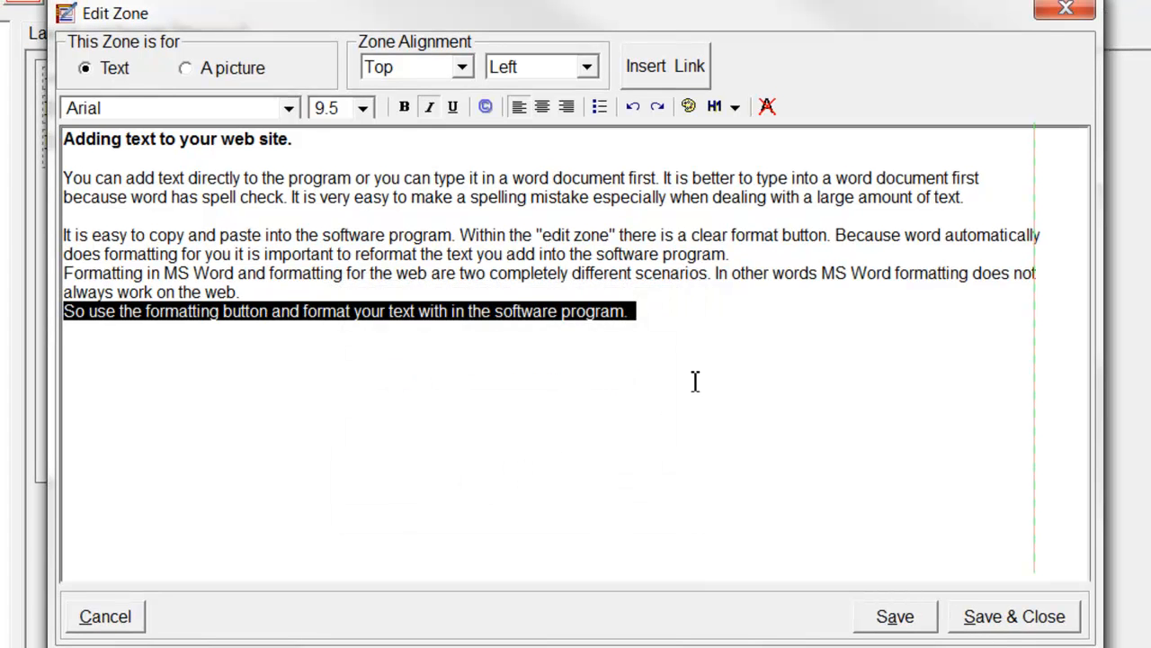
pyautogui.click(695, 381)
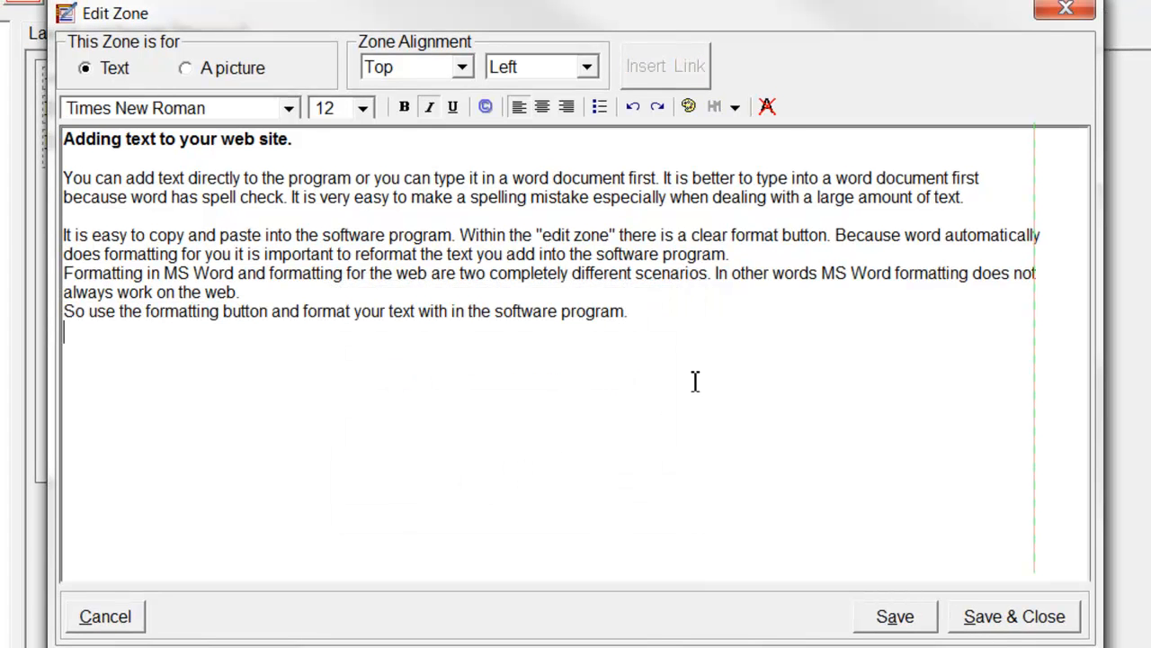
# Copy the zone's entire text, including the heading, and clear the formatting of all of it.
pyautogui.hotkey('ctrl', 'a')
pyautogui.hotkey('ctrl', 'c')
pyautogui.click(766, 106)
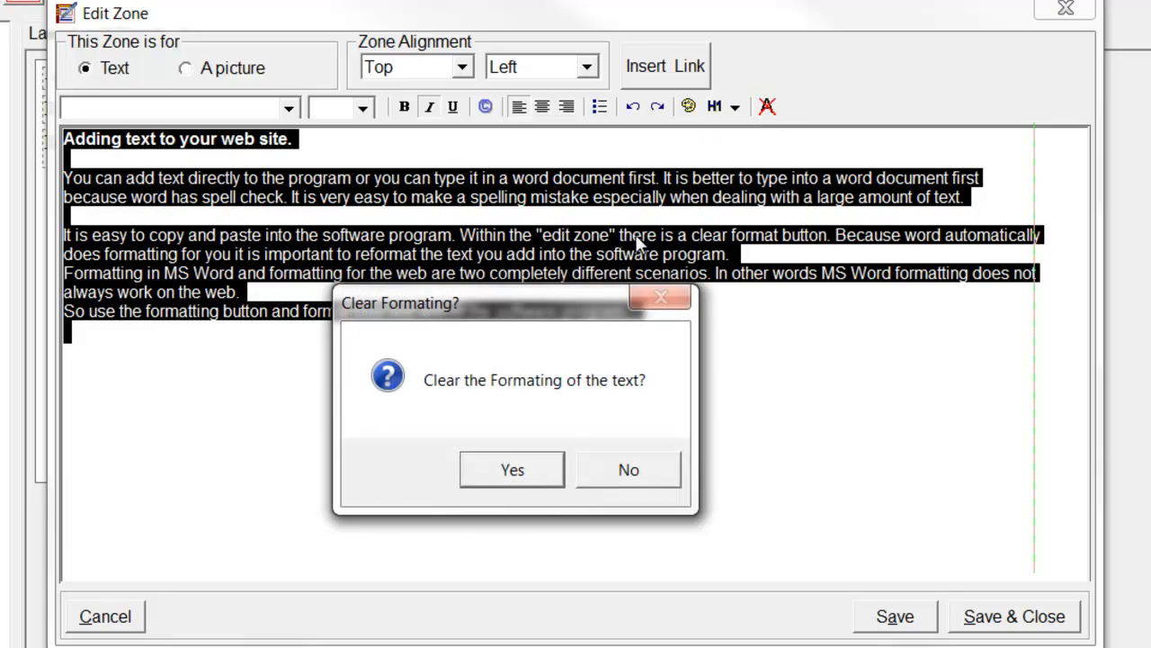
pyautogui.click(524, 472)
pyautogui.click(538, 450)
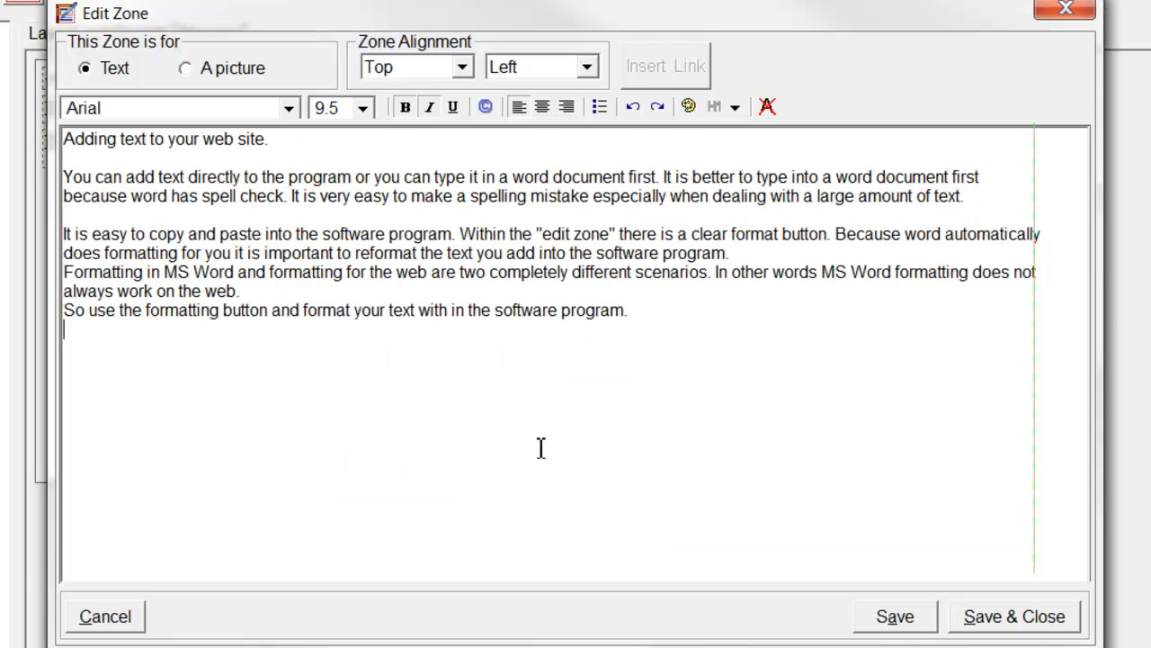
# Paste the copied text as a second block below the last sentence.
pyautogui.moveTo(676, 317); pyautogui.dragTo(679, 404)
pyautogui.click(646, 315)
pyautogui.hotkey('ctrl', 'v')
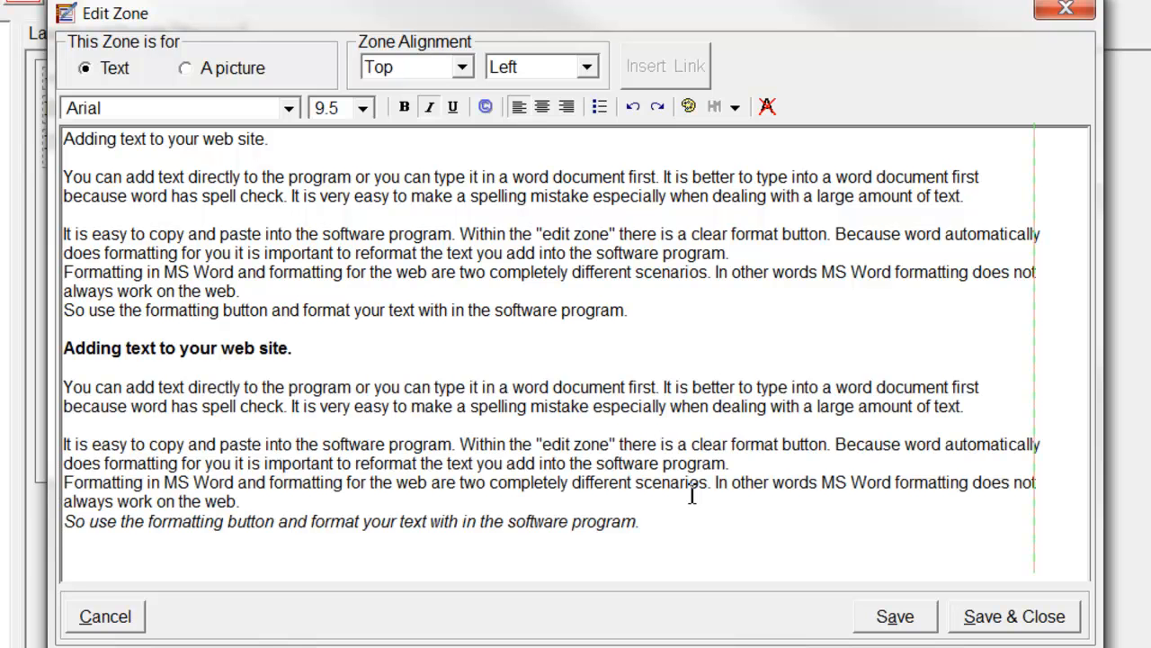
# Clear the formatting of the duplicate text block and delete that block.
pyautogui.moveTo(665, 316); pyautogui.dragTo(75, 128)
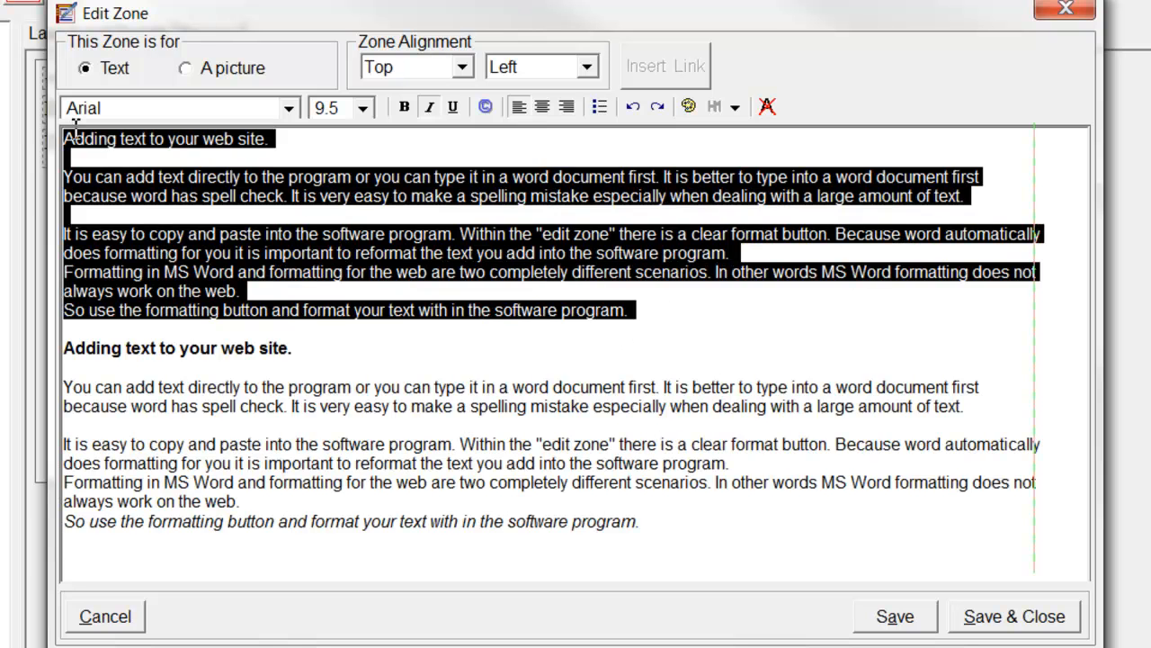
pyautogui.moveTo(649, 527); pyautogui.dragTo(81, 337)
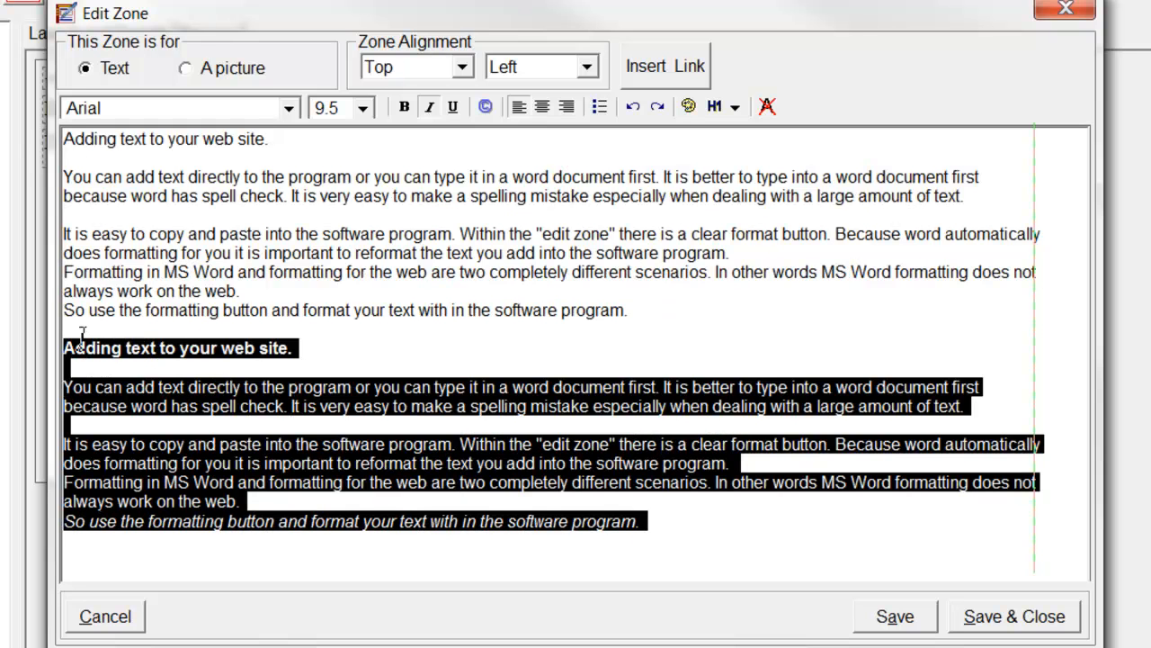
pyautogui.click(767, 106)
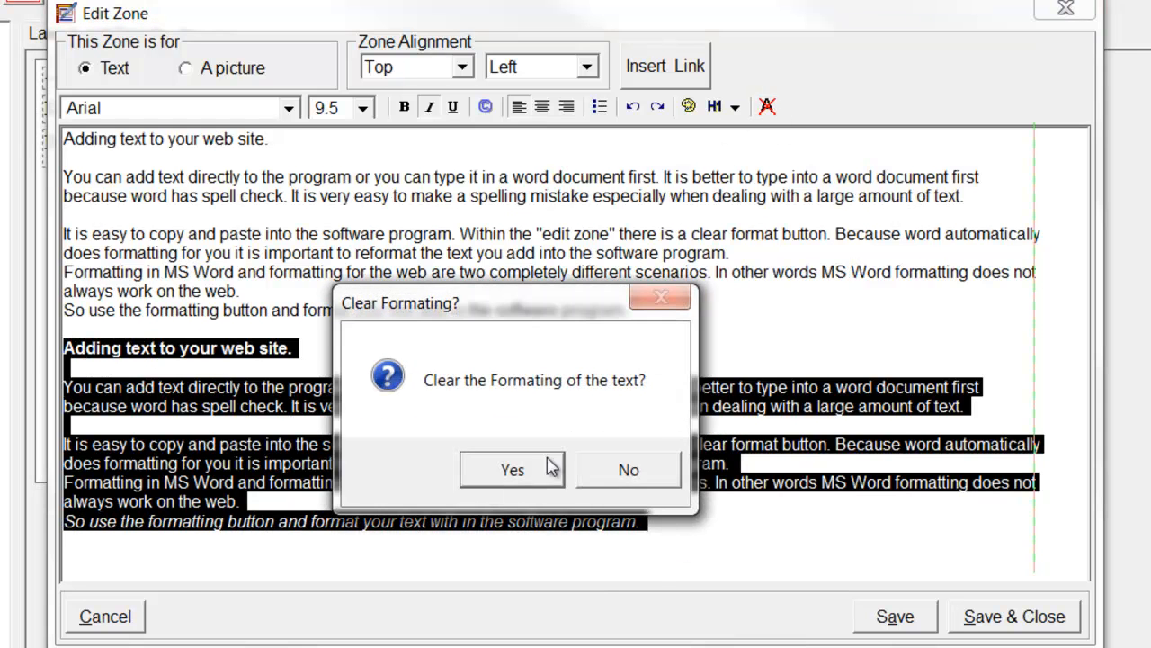
pyautogui.click(512, 469)
pyautogui.moveTo(652, 530); pyautogui.dragTo(63, 342)
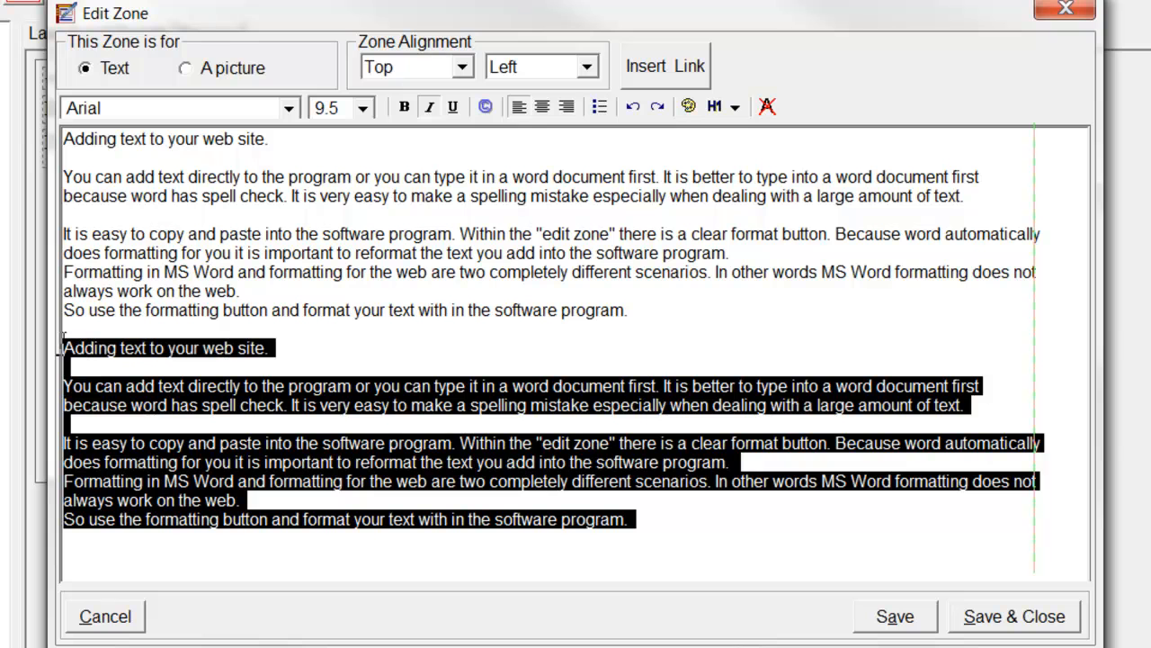
pyautogui.press('Delete')
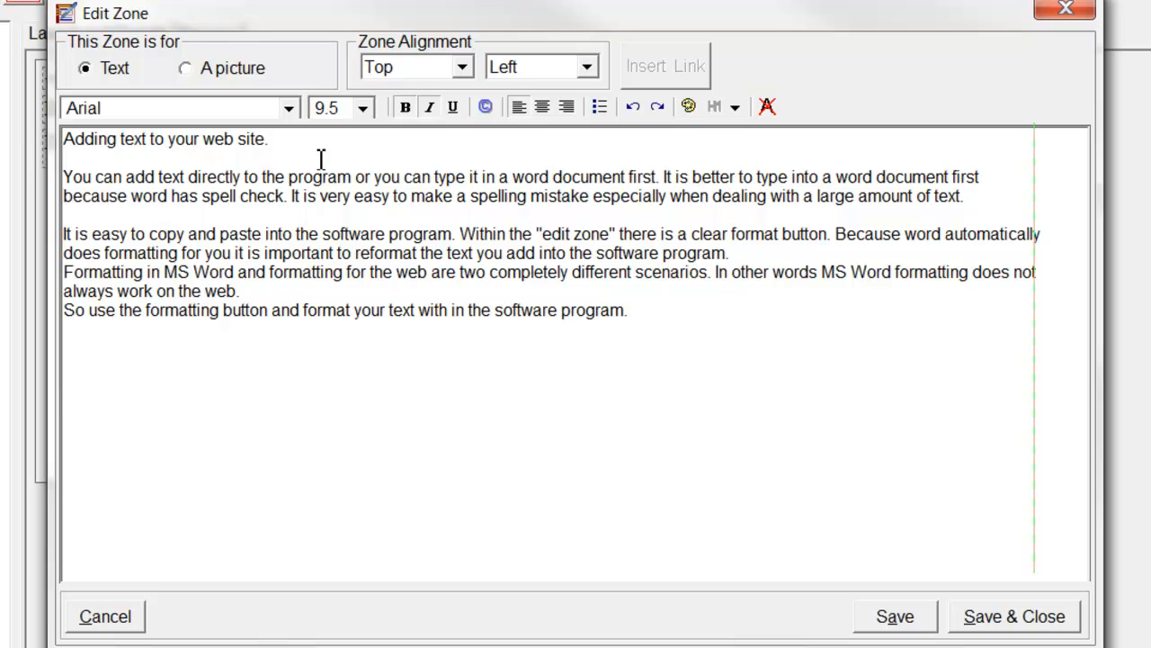
# Format the "Adding text to your web site." line in the Harrington font, size 12, bold.
pyautogui.moveTo(271, 141); pyautogui.dragTo(45, 141)
pyautogui.click(288, 108)
pyautogui.moveTo(292, 174); pyautogui.dragTo(295, 208)
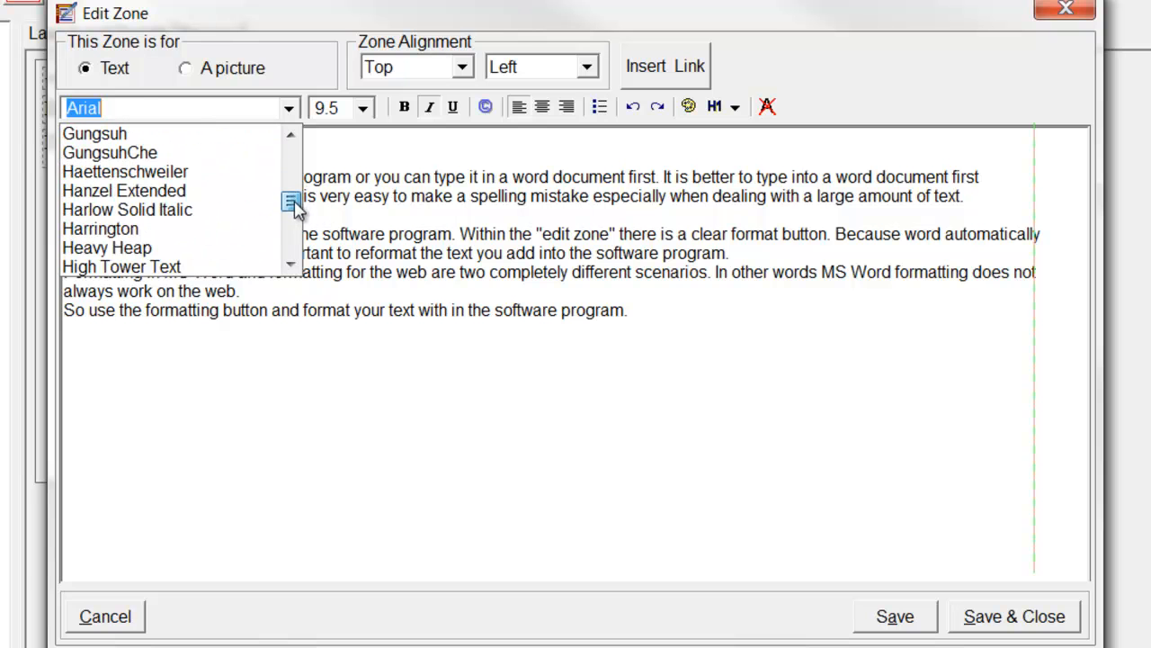
pyautogui.click(143, 230)
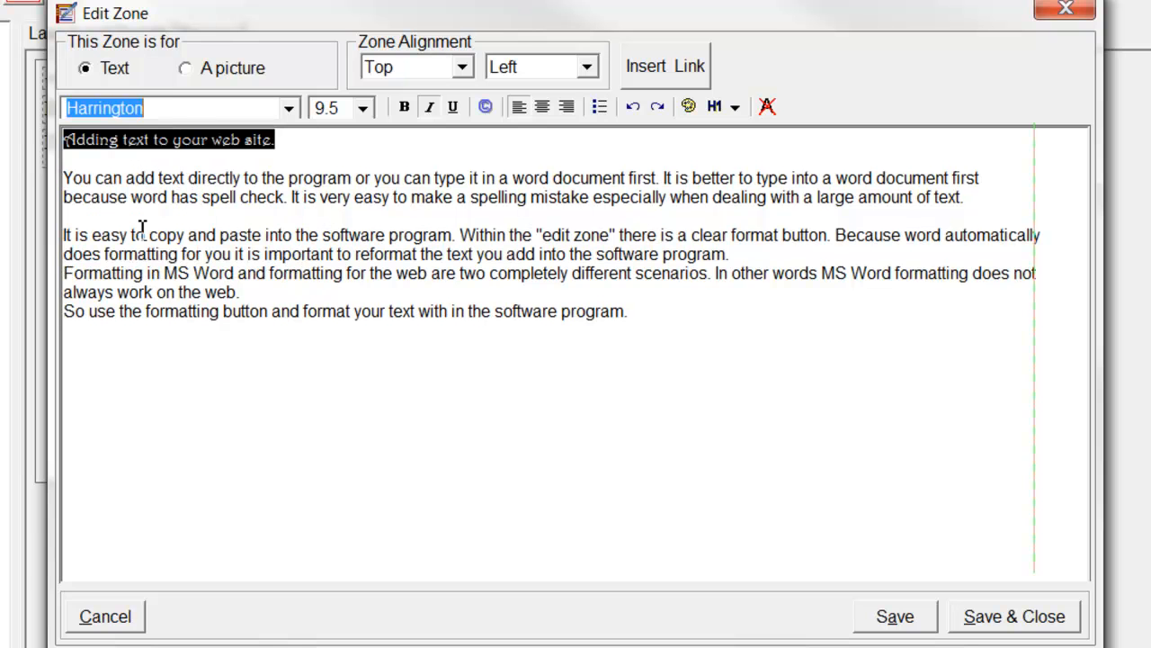
pyautogui.click(363, 109)
pyautogui.click(331, 231)
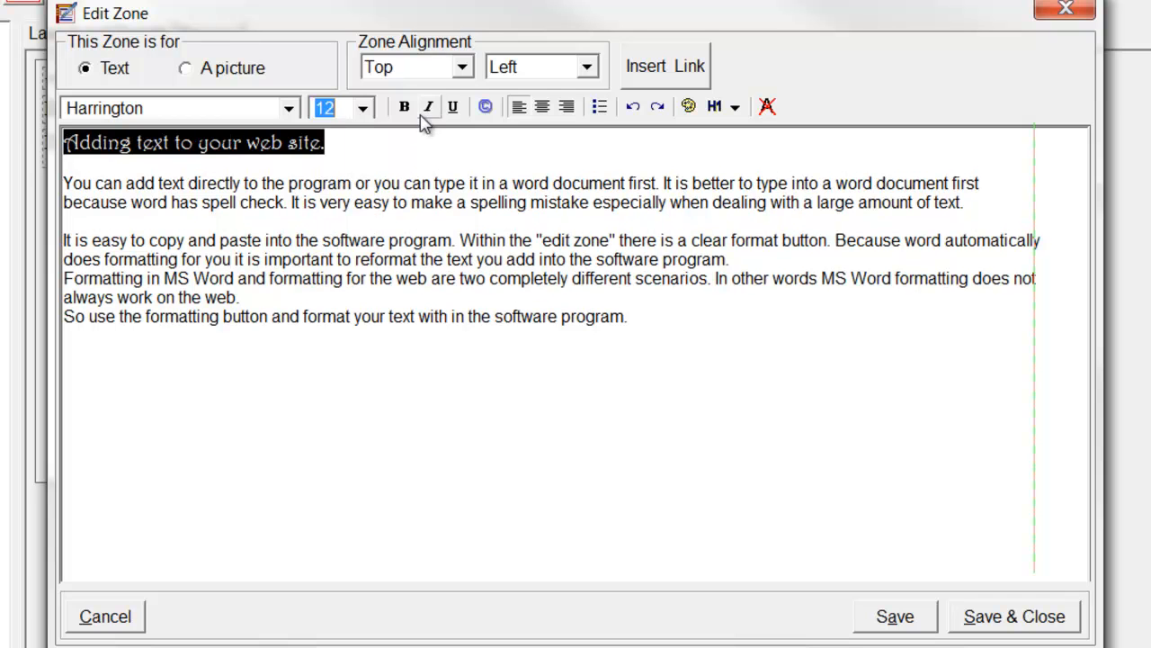
pyautogui.click(403, 106)
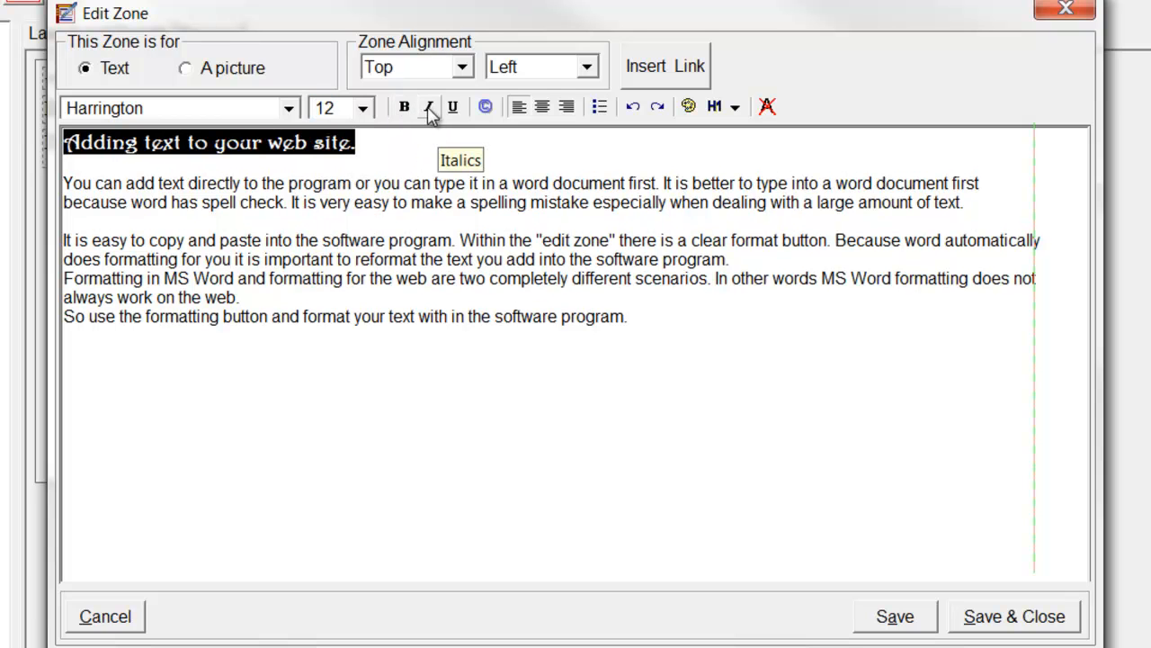
# Italicise and underline the "Adding text to your web site." line.
pyautogui.click(429, 107)
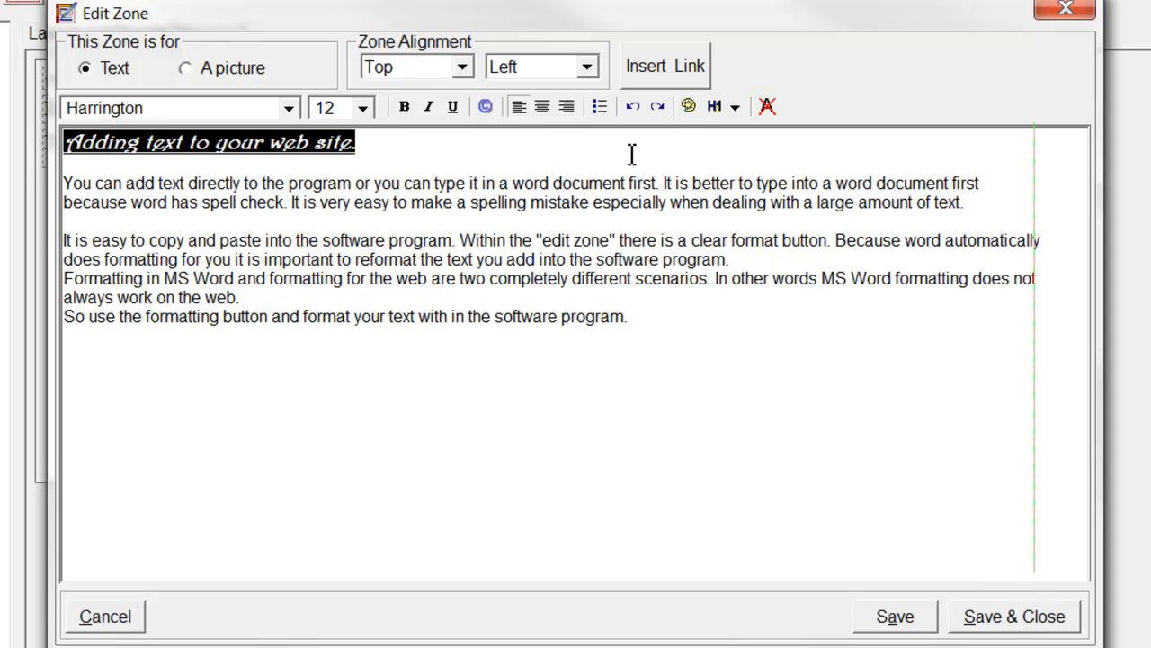
# Try centre and right alignment and a bullet on the heading line, restoring it to left-aligned without a bullet.
pyautogui.click(542, 107)
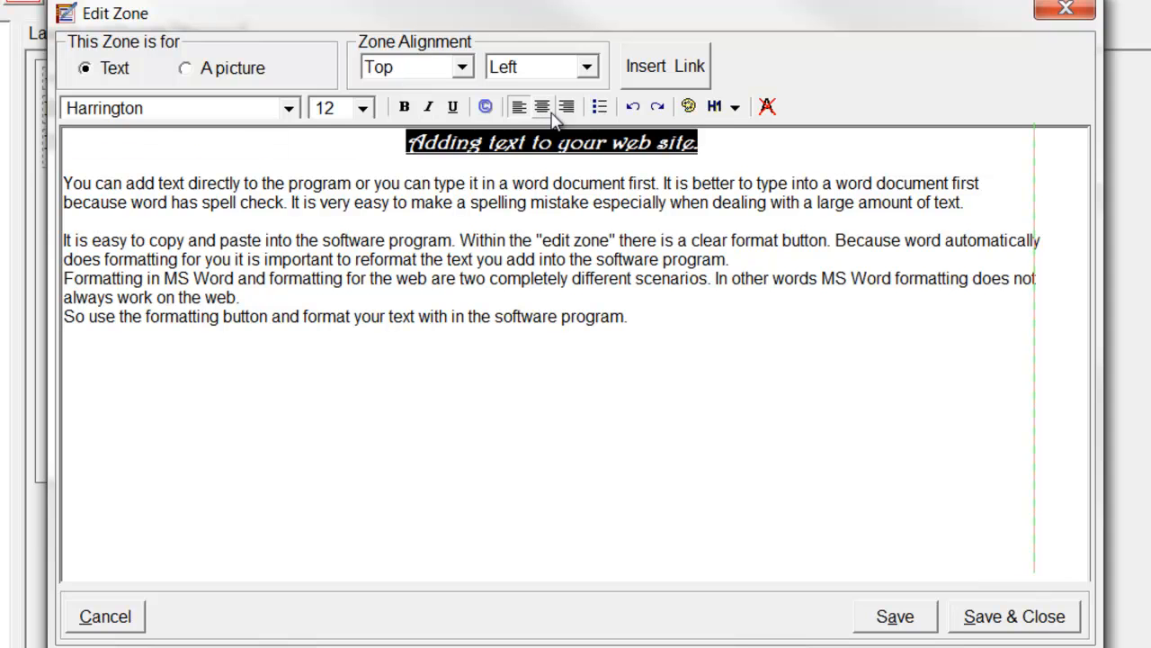
pyautogui.click(567, 107)
pyautogui.click(519, 107)
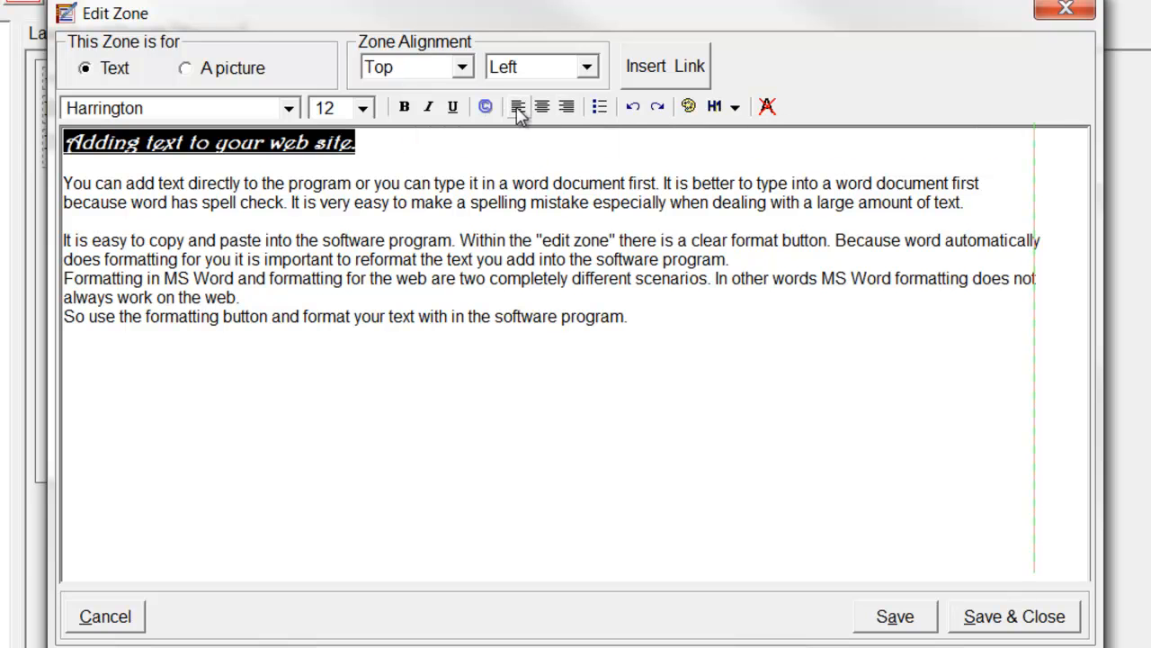
pyautogui.click(600, 107)
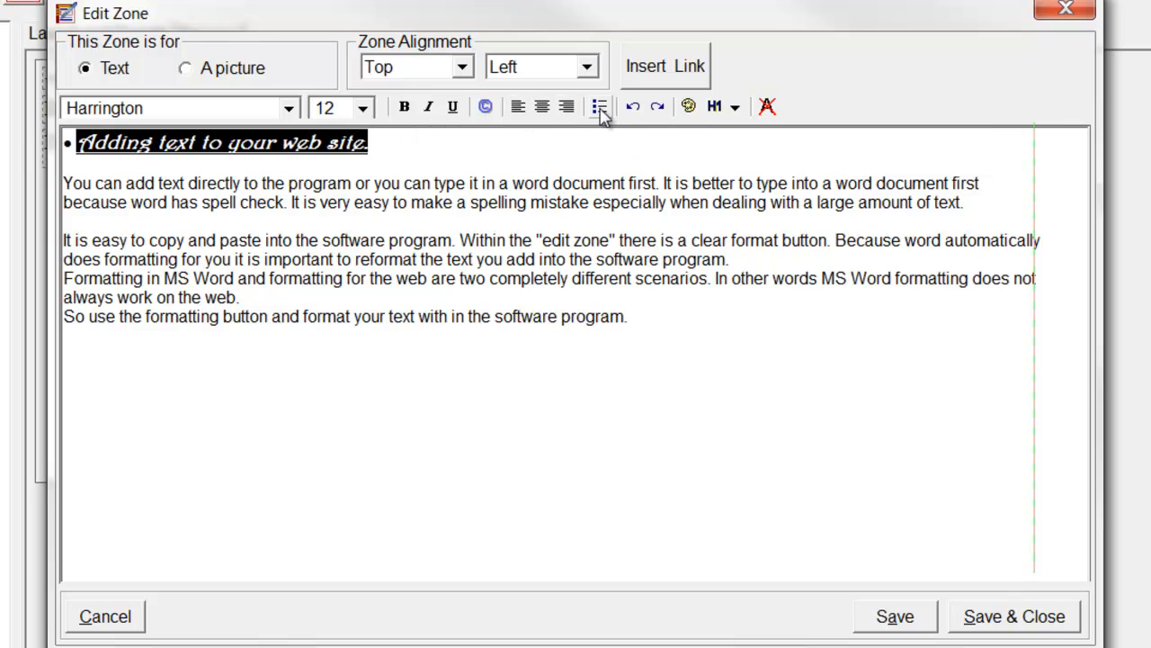
pyautogui.click(600, 108)
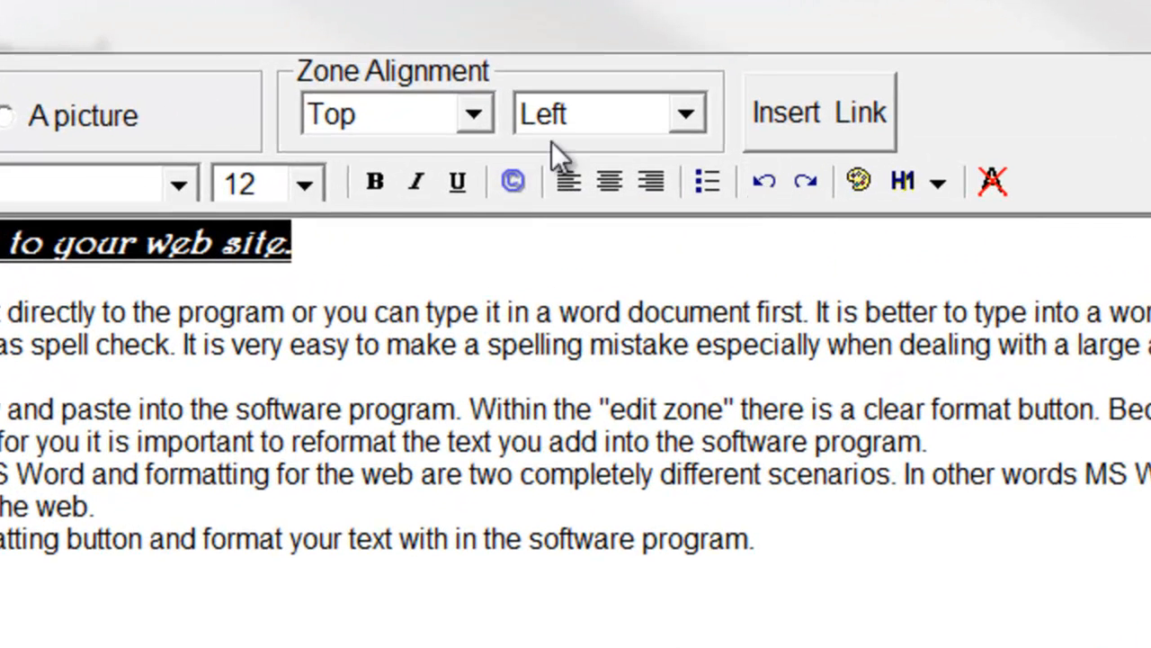
pyautogui.click(506, 309)
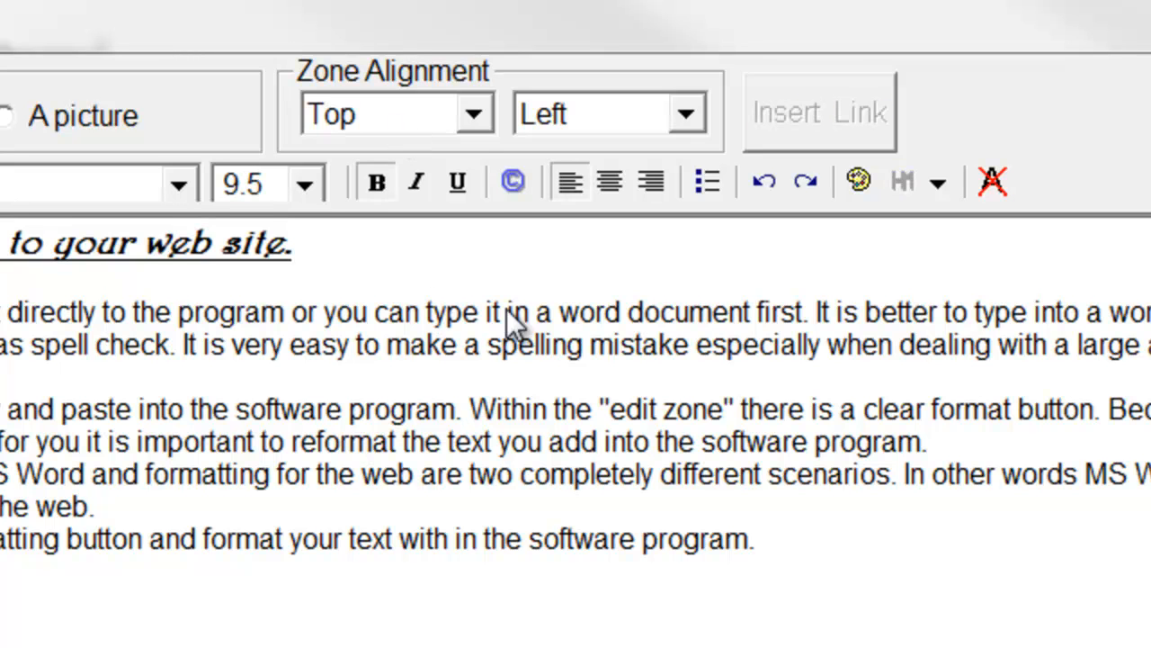
# Try the Middle and Bottom vertical zone alignments, return to Top, and keep the horizontal alignment at Left.
pyautogui.click(474, 116)
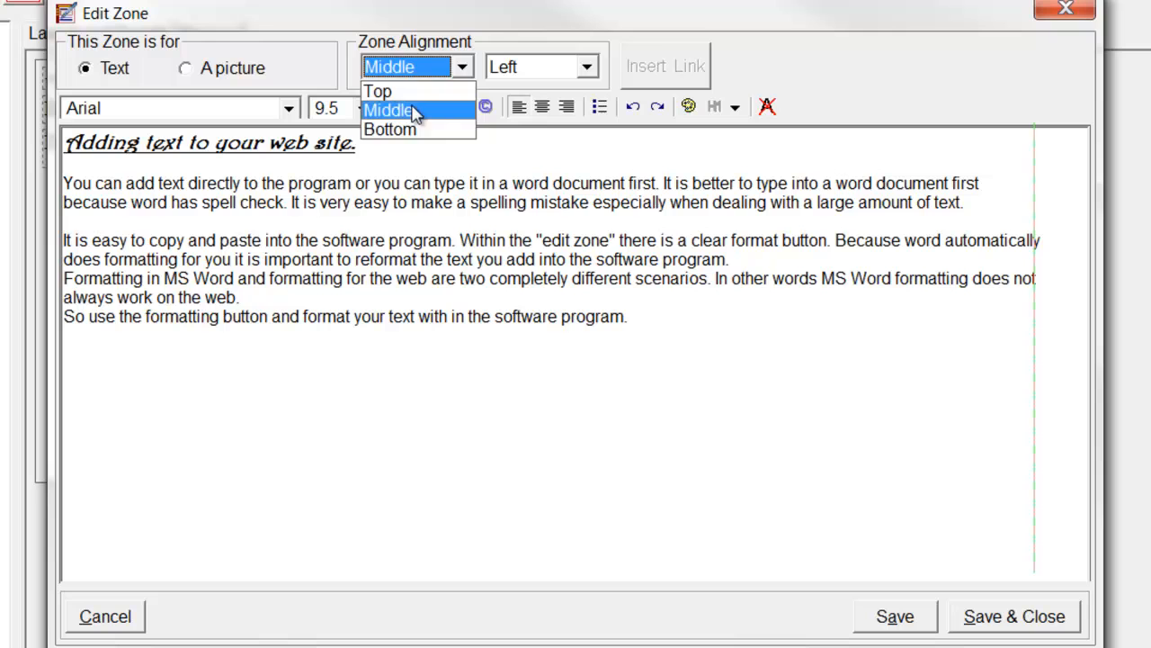
pyautogui.click(421, 186)
pyautogui.click(462, 70)
pyautogui.click(413, 130)
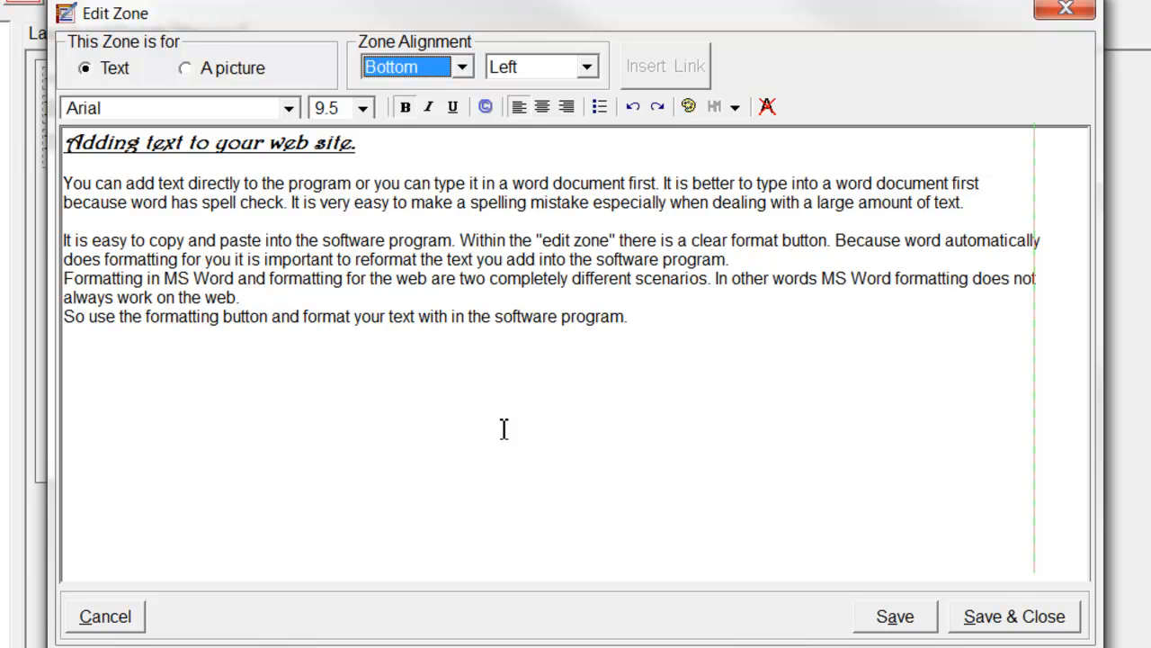
pyautogui.click(461, 68)
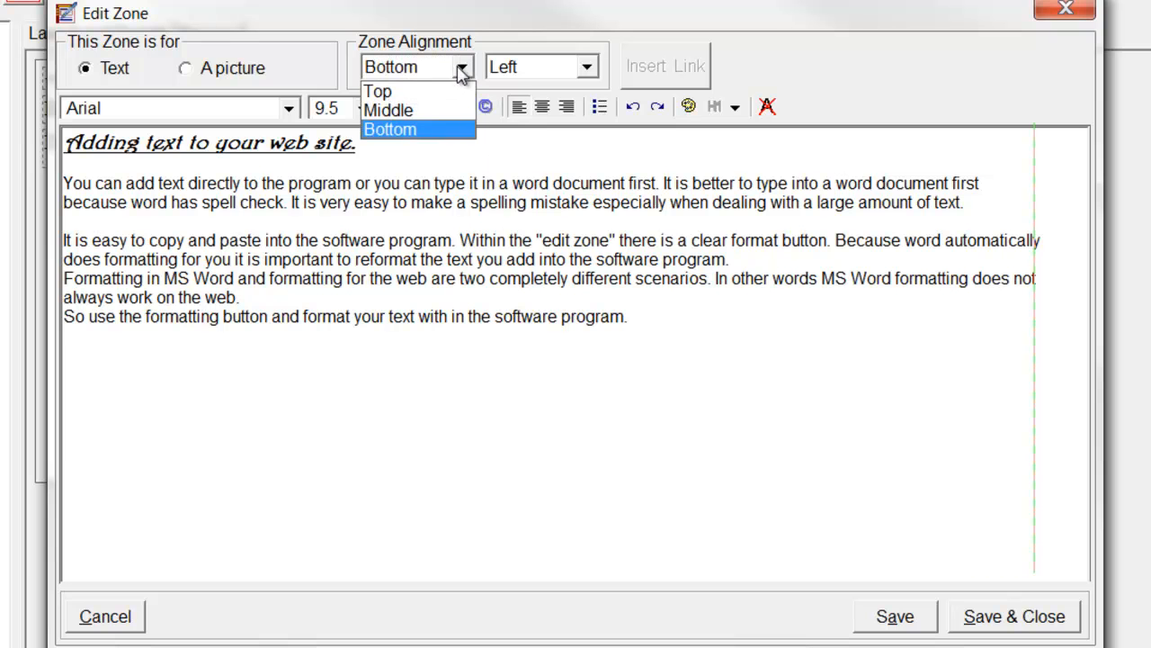
pyautogui.click(410, 90)
pyautogui.click(588, 69)
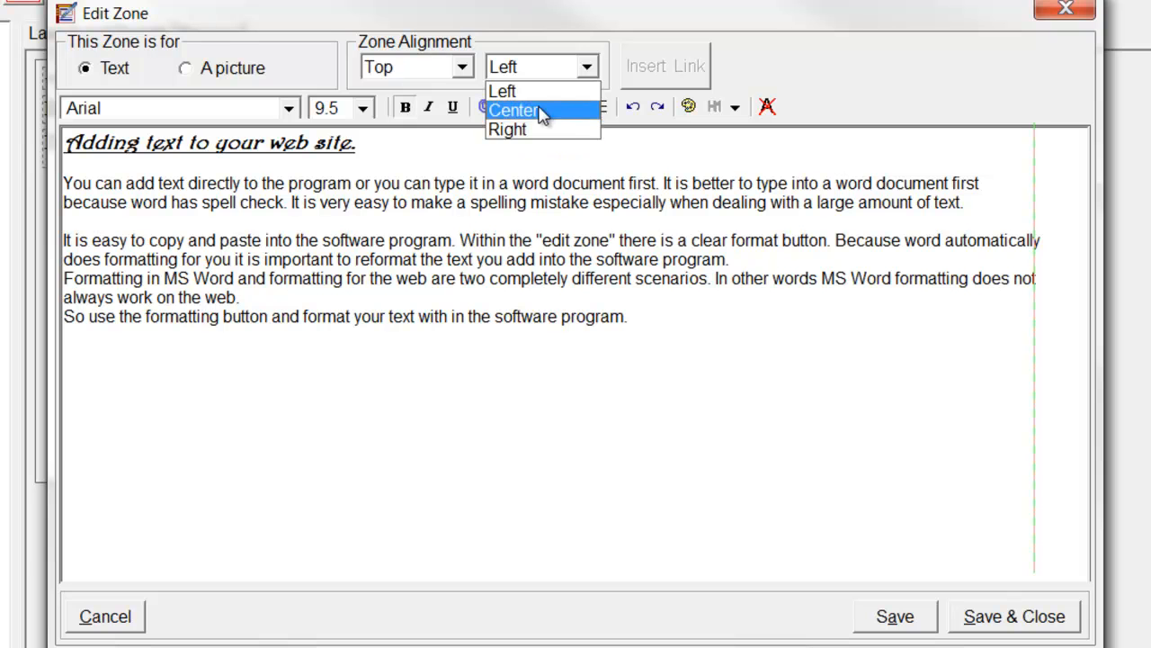
pyautogui.click(713, 430)
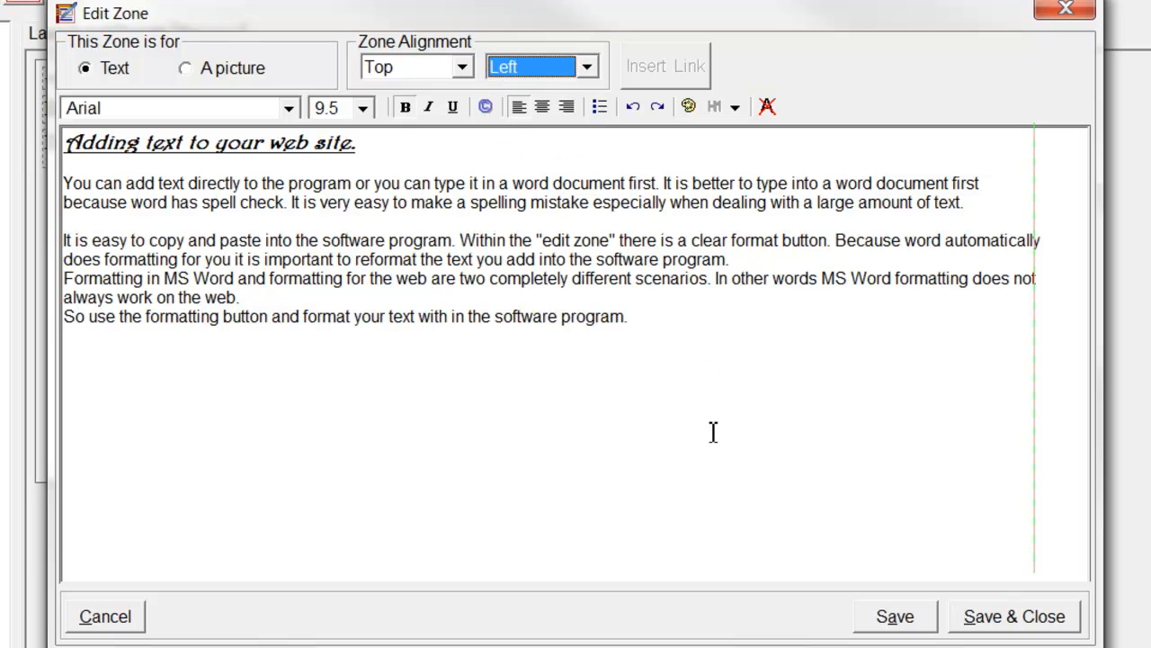
# Colour the last sentence, "So use the formatting button and format your text with in the software program.", yellow.
pyautogui.moveTo(632, 324); pyautogui.dragTo(47, 324)
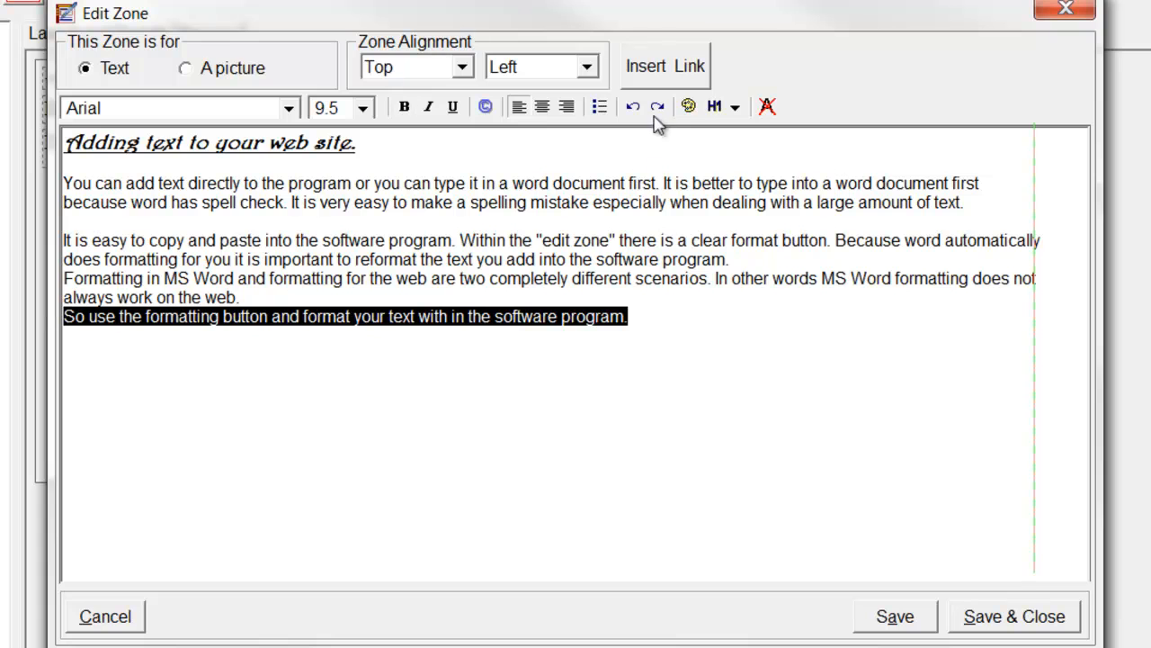
pyautogui.click(692, 112)
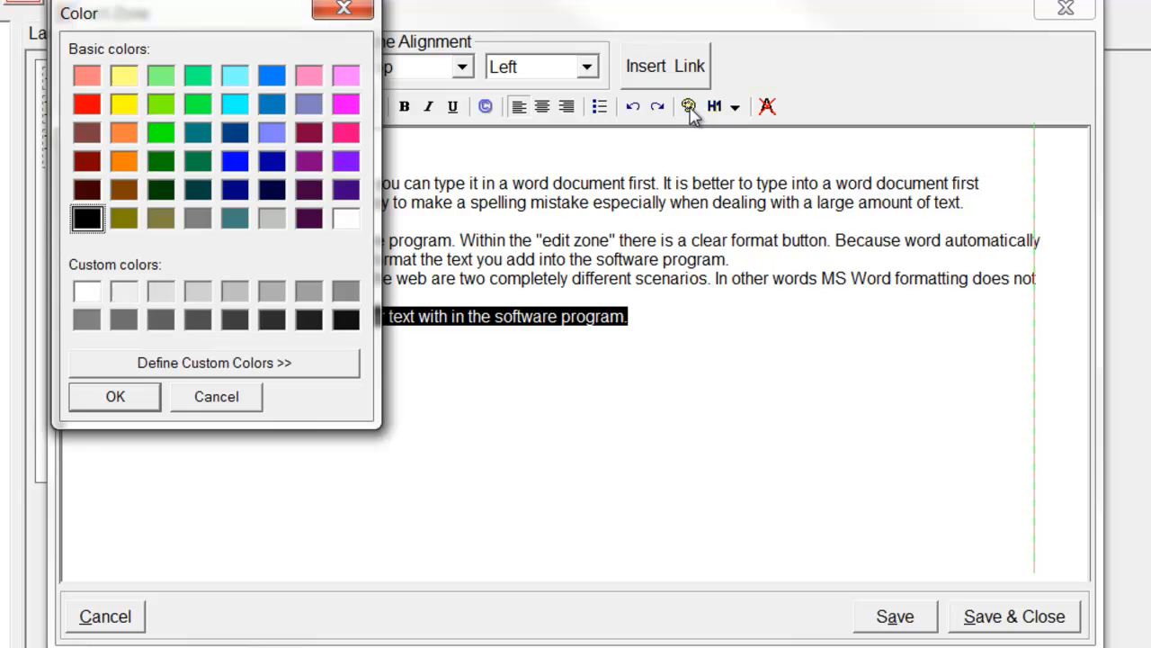
pyautogui.click(126, 105)
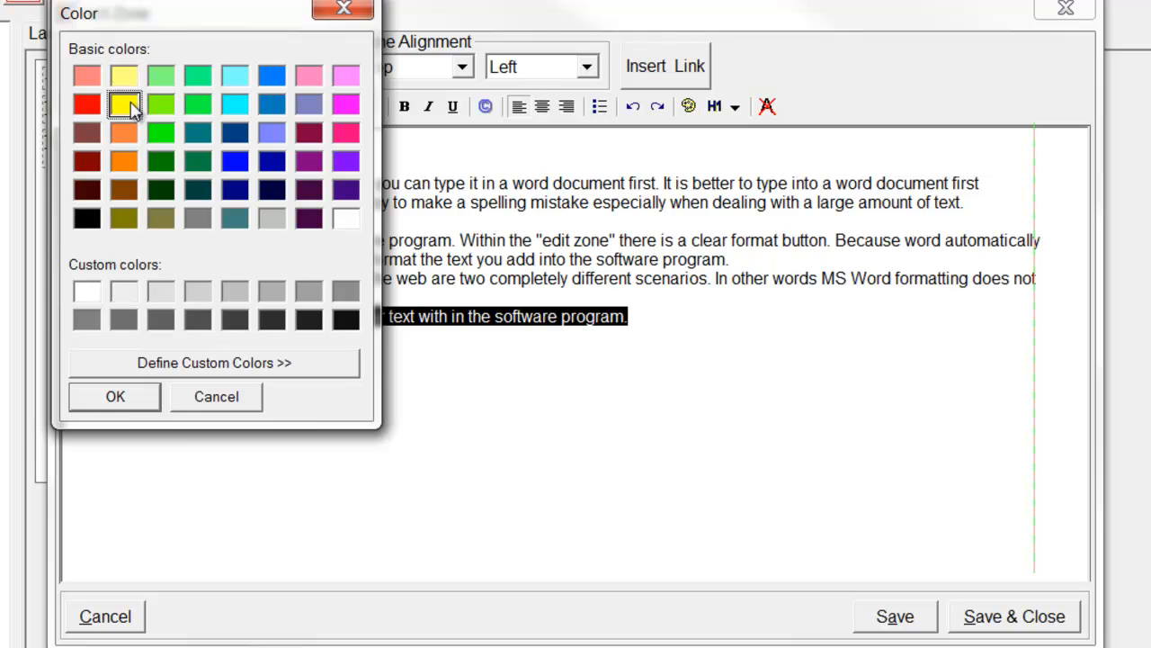
pyautogui.click(115, 397)
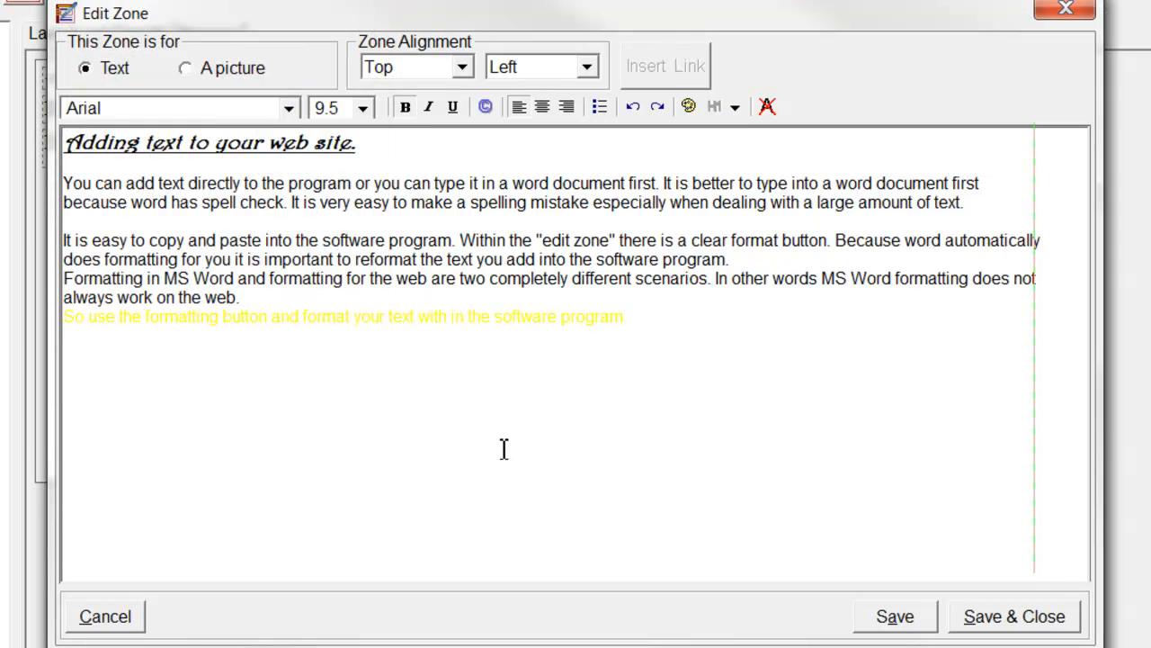
# Set the text colour of the last sentence to black.
pyautogui.moveTo(640, 319); pyautogui.dragTo(45, 315)
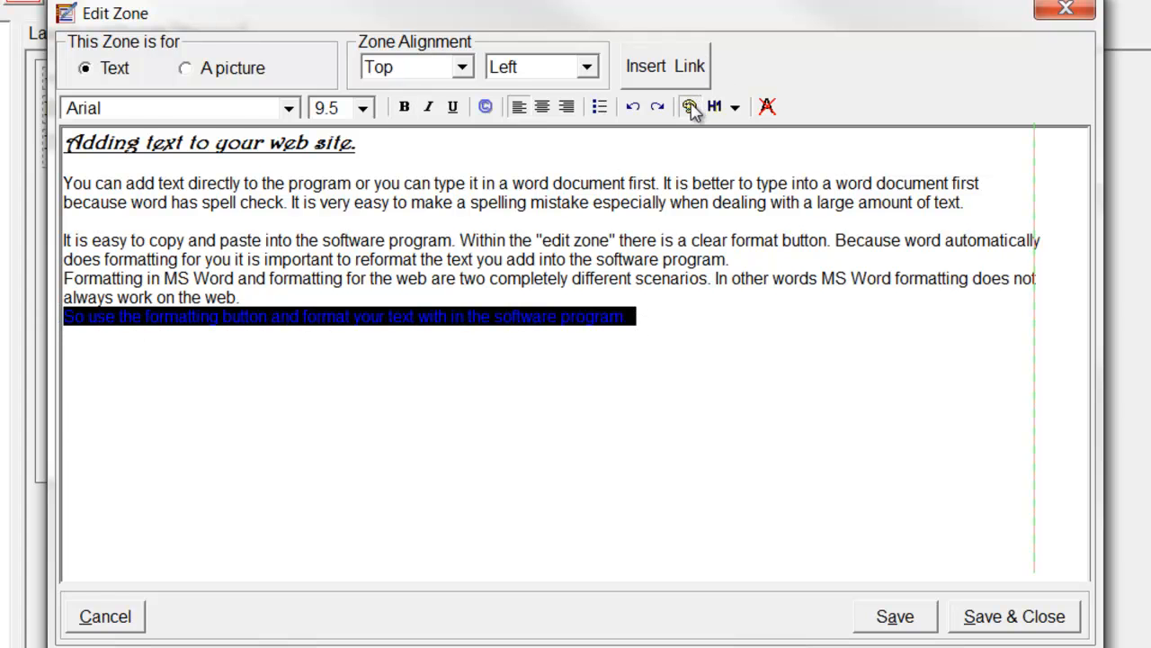
pyautogui.click(690, 106)
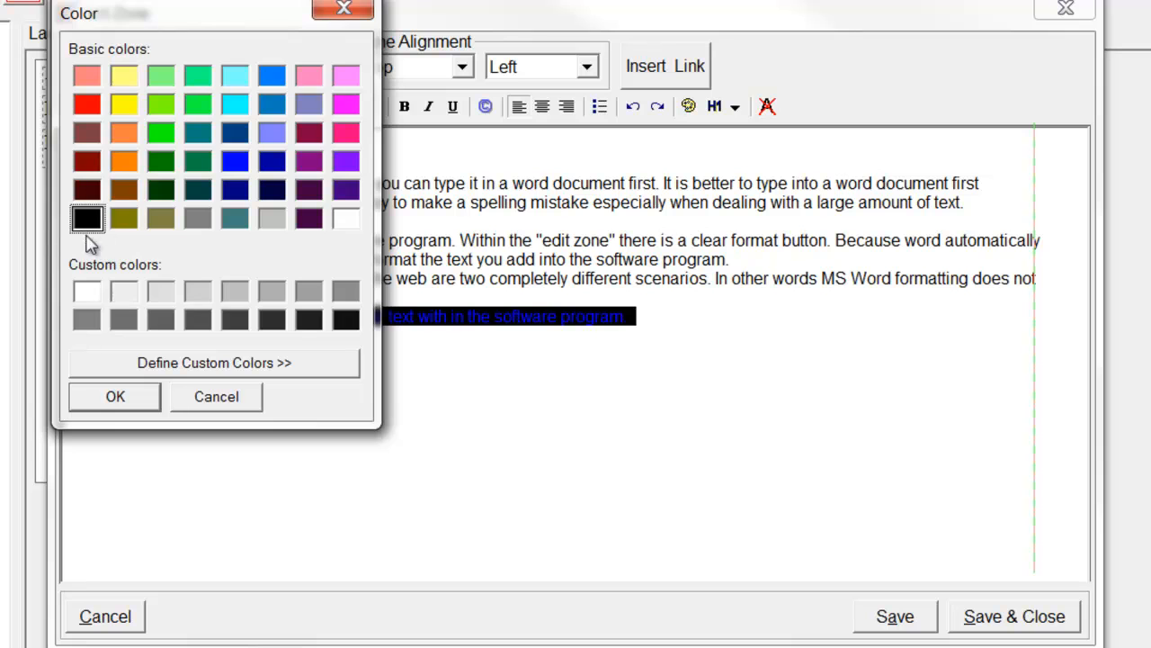
pyautogui.click(117, 405)
pyautogui.click(232, 486)
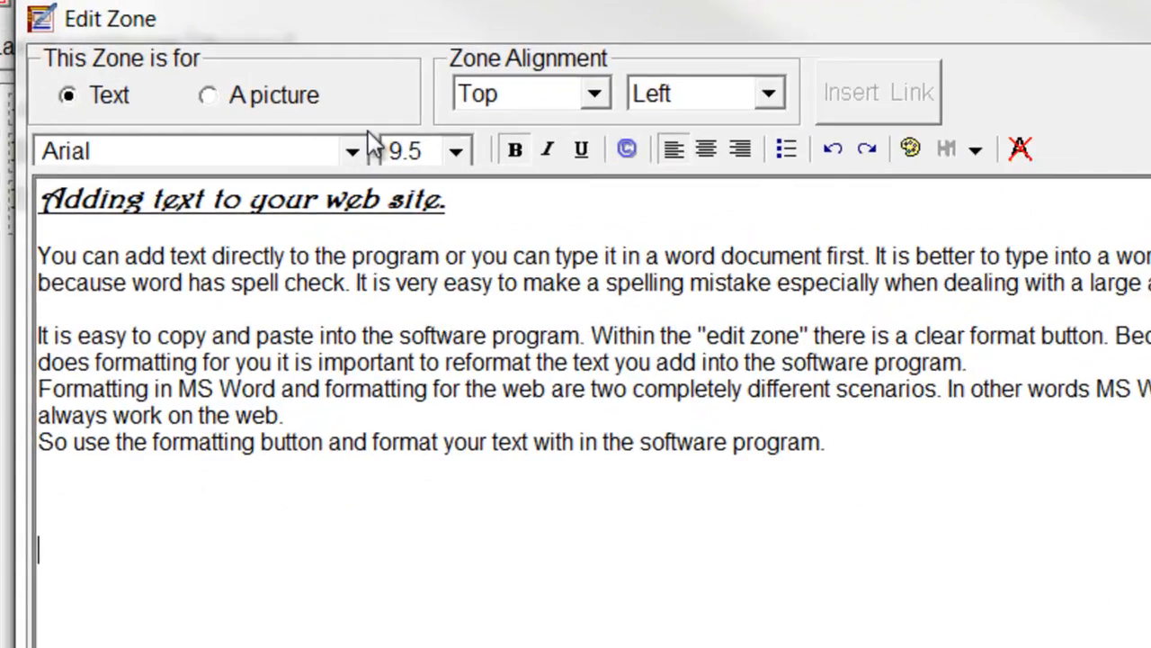
pyautogui.click(289, 108)
pyautogui.moveTo(410, 286); pyautogui.dragTo(415, 360)
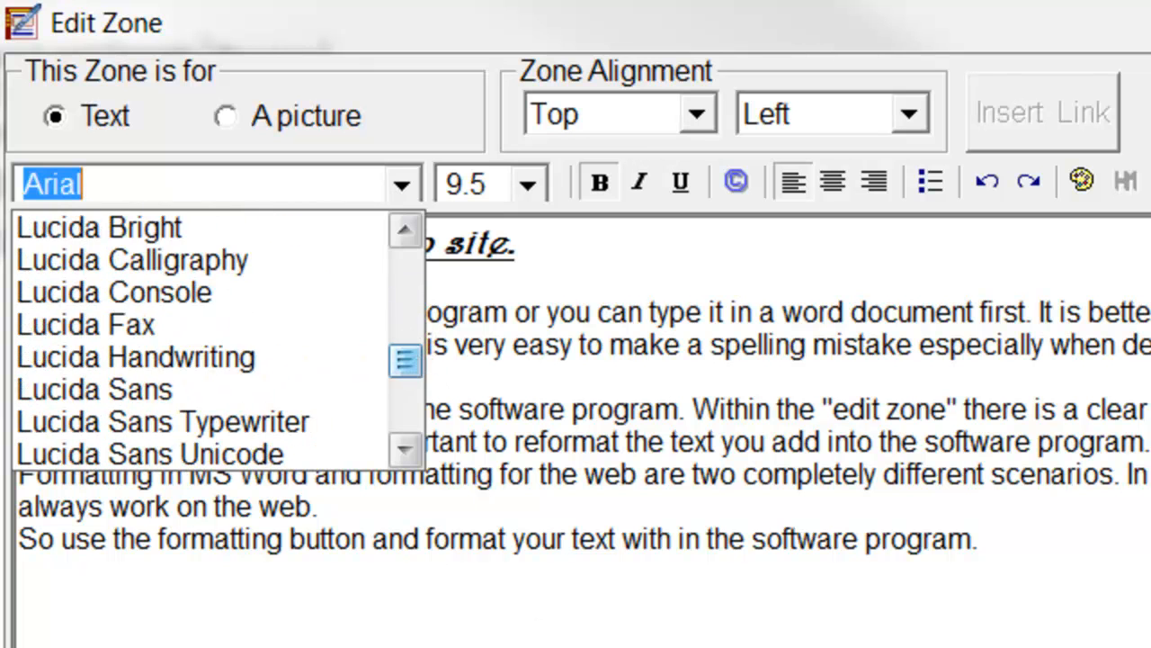
pyautogui.click(532, 640)
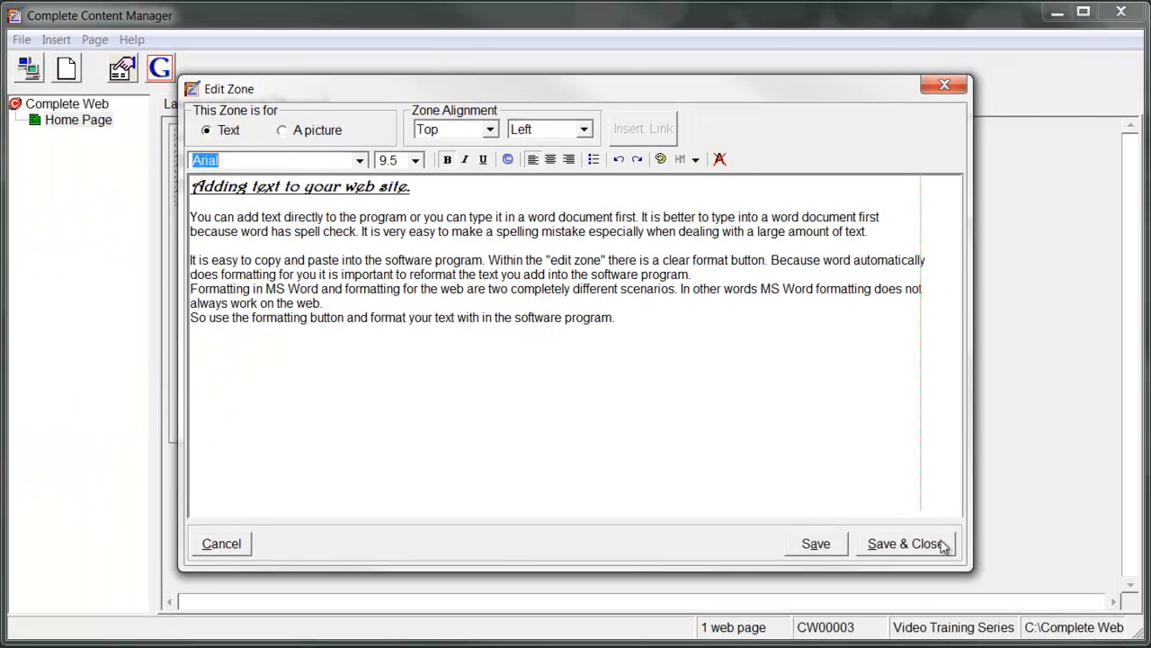
# Save and close the zone, and replace the placeholder text in the left zone below it with the copied "Adding text to your web site." text.
pyautogui.click(904, 543)
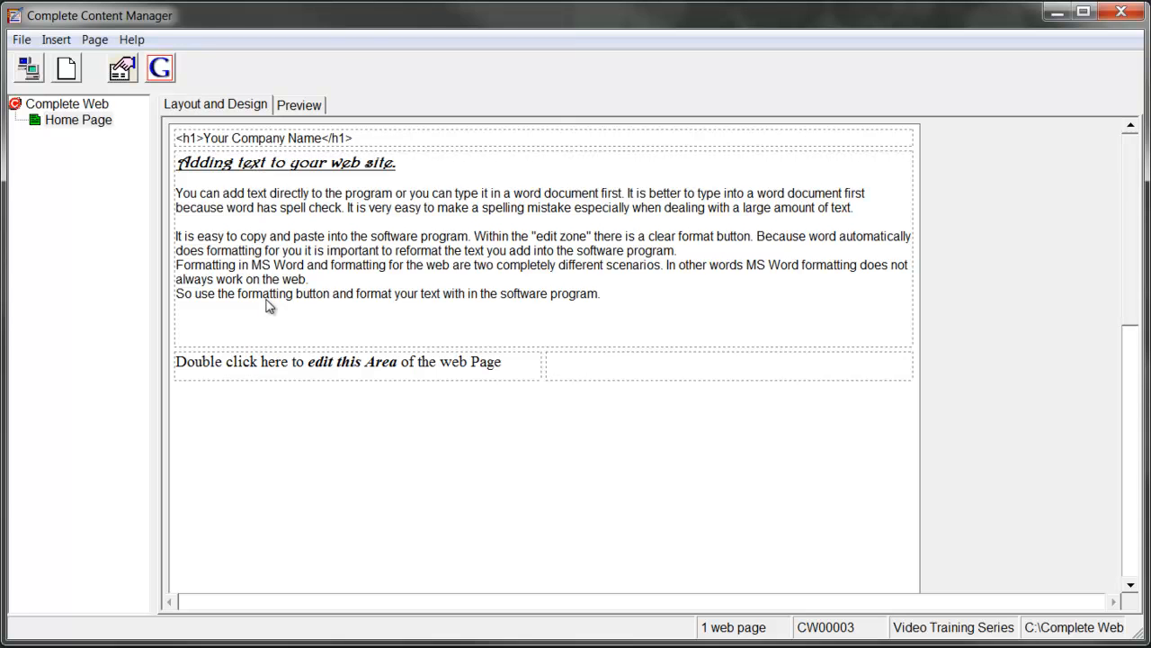
pyautogui.doubleClick(349, 368)
pyautogui.moveTo(520, 186); pyautogui.dragTo(44, 190)
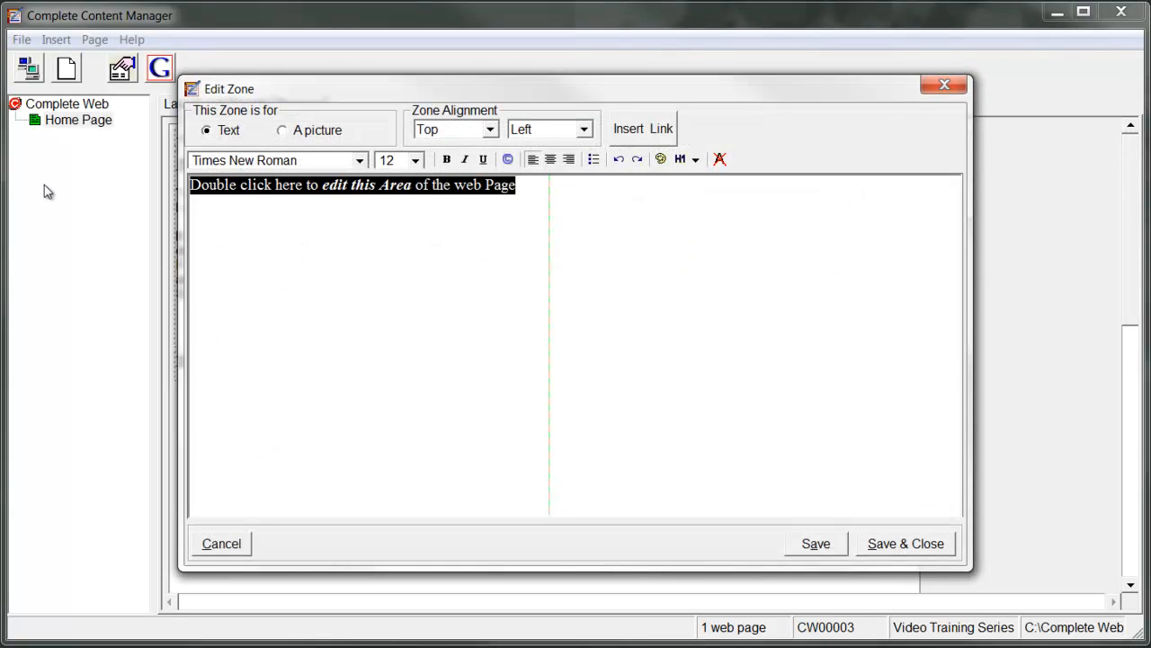
pyautogui.press('Delete')
pyautogui.write('Adding text to your web site.  You can add text directly to the program or you can type it in a word document first. It is better to type into a word document first because word has spell check. It is very easy to make a spelling mistake especially when dealing with a large amount of text.  It is easy to copy and paste into the software program. Within the "edit zone" there is a clear format button. Because word automatically does formatting for you it is important to reformat the text you add into the software program. Formatting in MS Word and formatting for the web are two completely different scenarios. In other words MS Word formatting does not always work on the web. So use the formatting button and format your text with in the software program.')
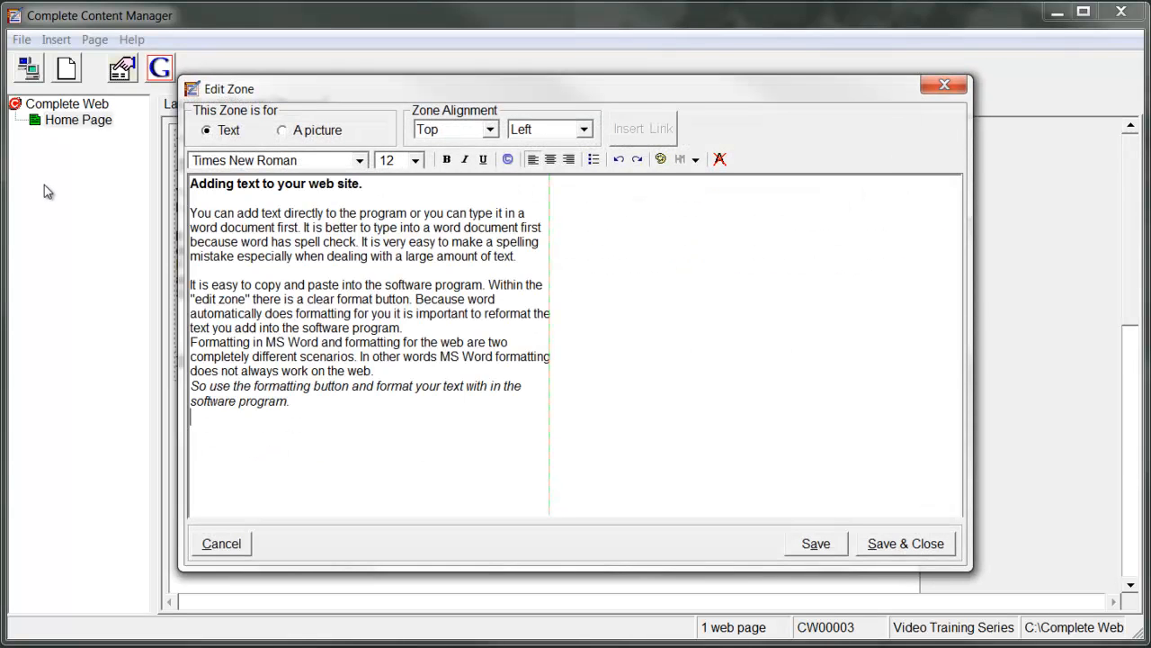
# Clear the formatting of all the pasted text, and save and close the zone.
pyautogui.hotkey('ctrl', 'a')
pyautogui.click(719, 160)
pyautogui.click(527, 430)
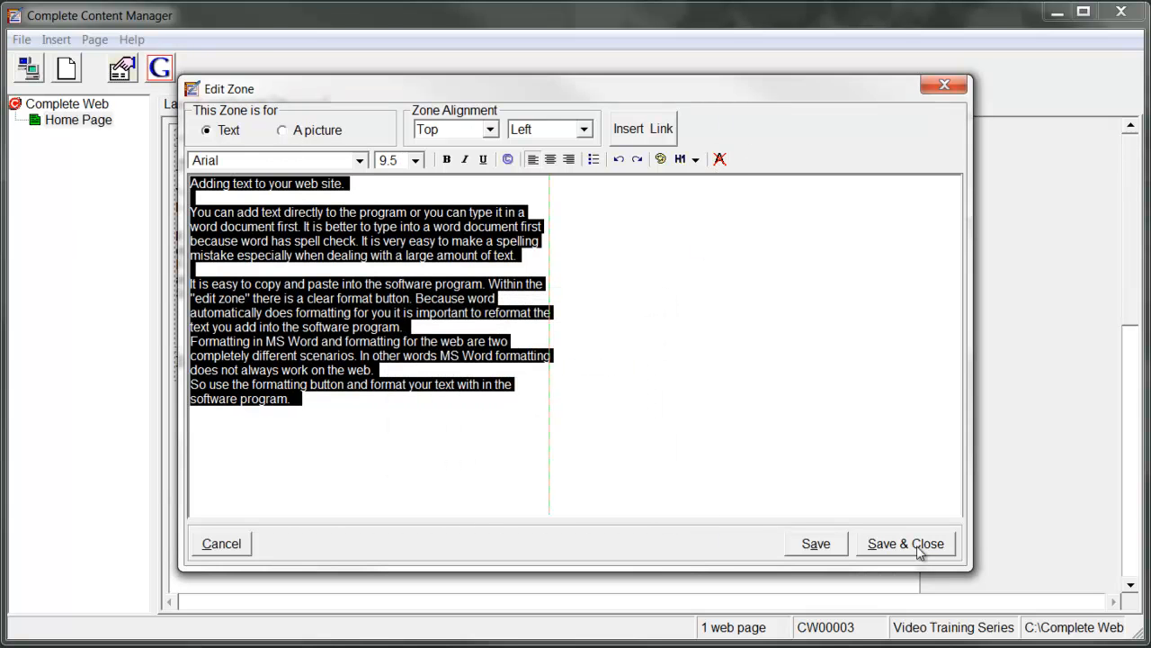
pyautogui.click(906, 544)
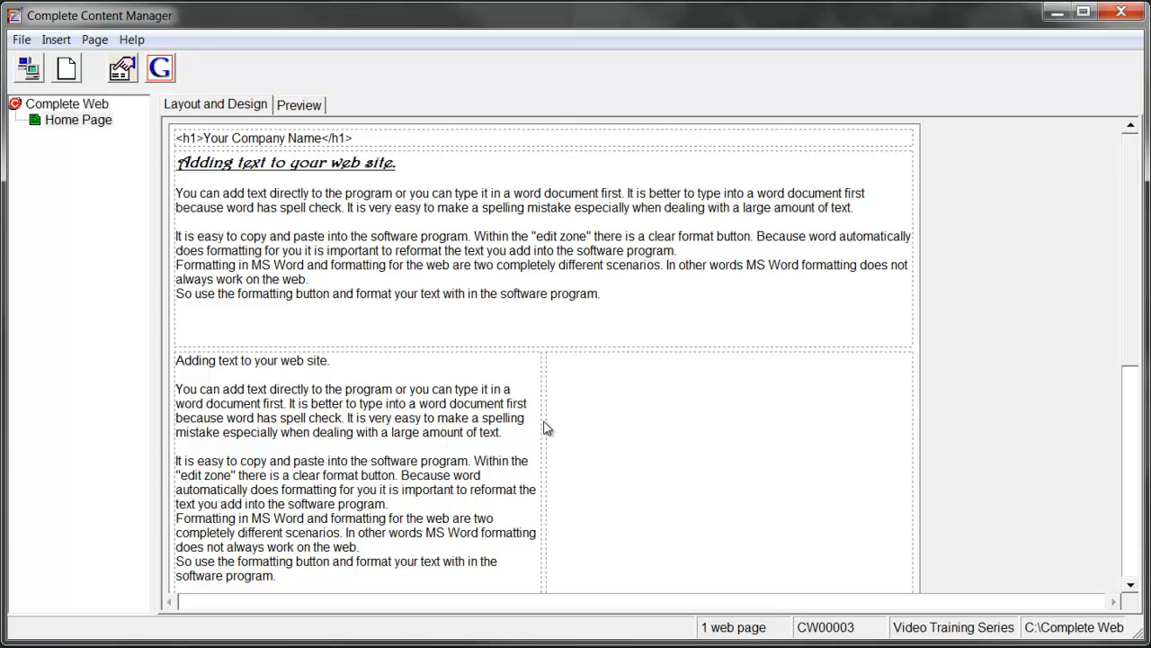
# Set the two-column table's cell padding to 3 and cell spacing to 3.
pyautogui.rightClick(487, 417)
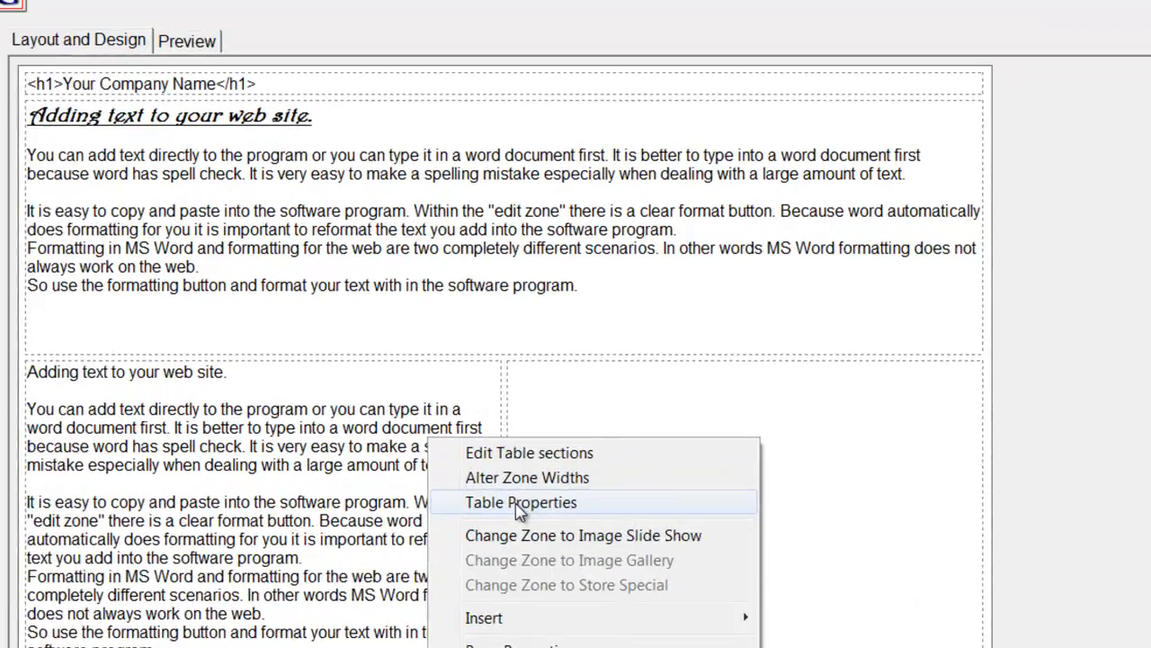
pyautogui.click(547, 462)
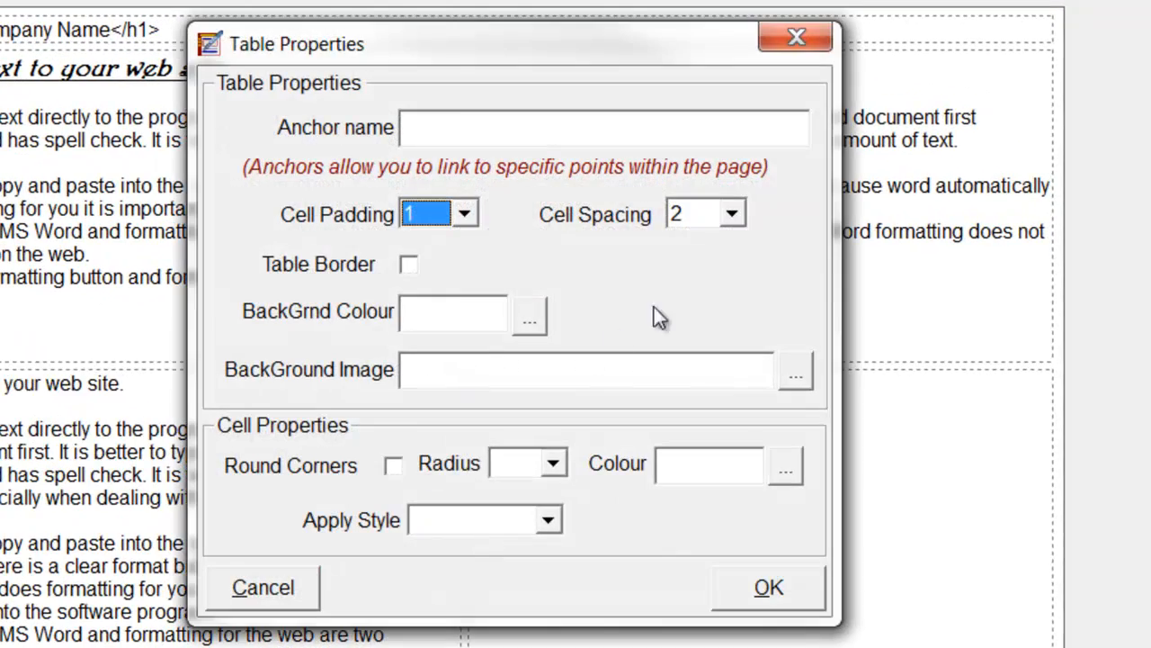
pyautogui.click(468, 213)
pyautogui.click(439, 284)
pyautogui.click(733, 213)
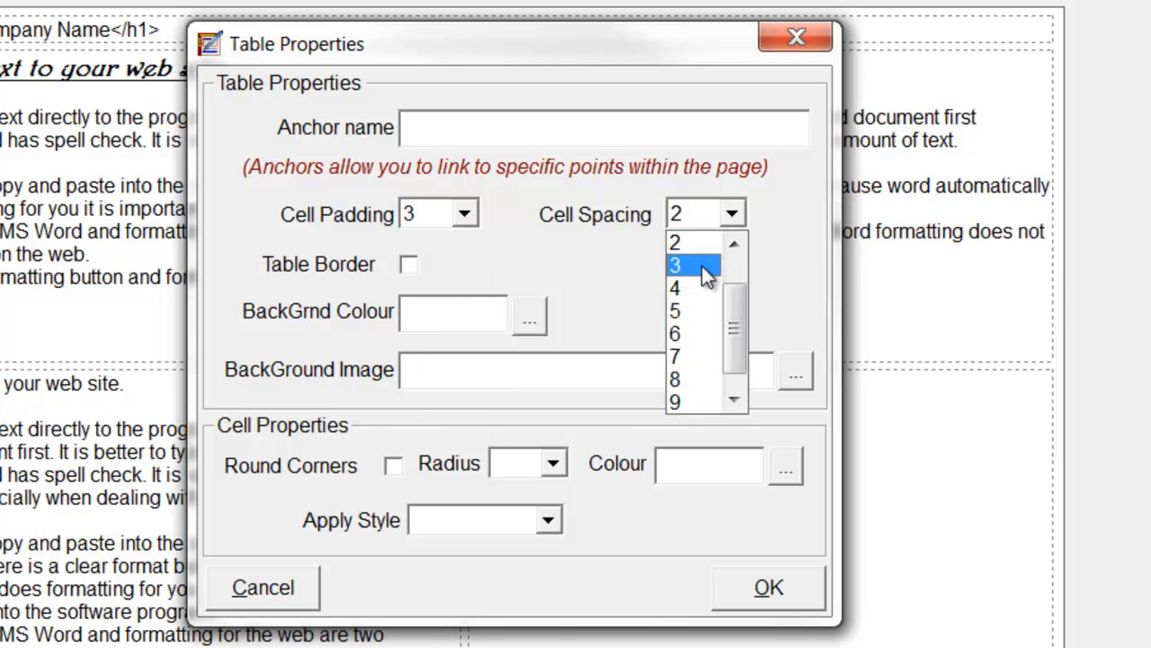
pyautogui.click(701, 265)
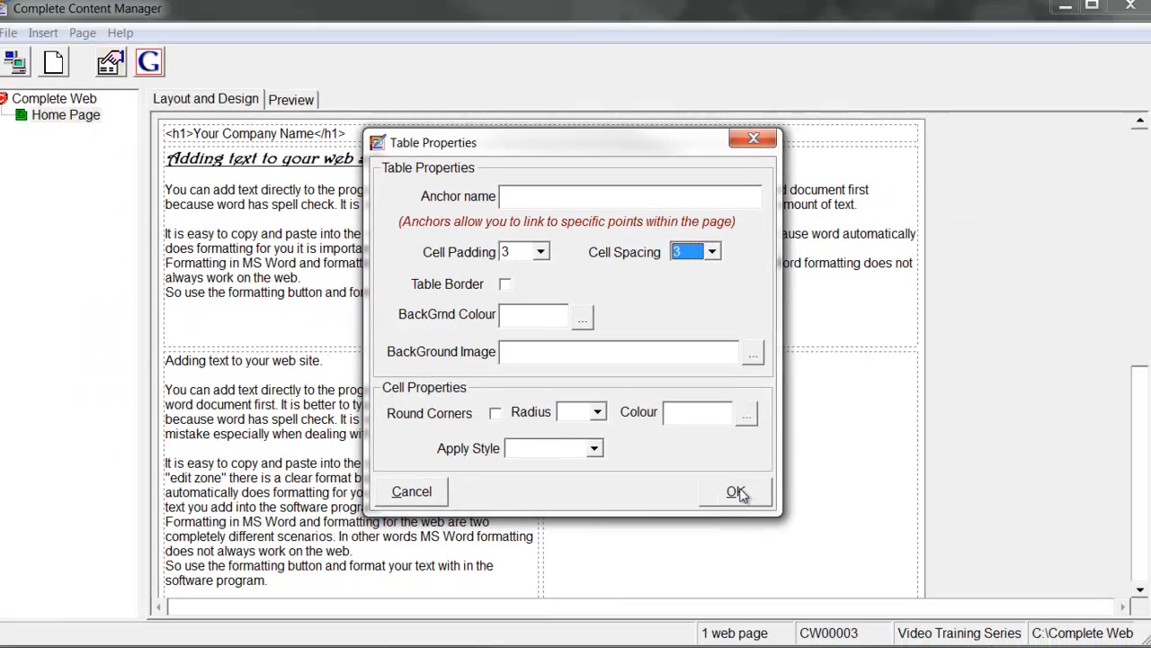
pyautogui.click(772, 589)
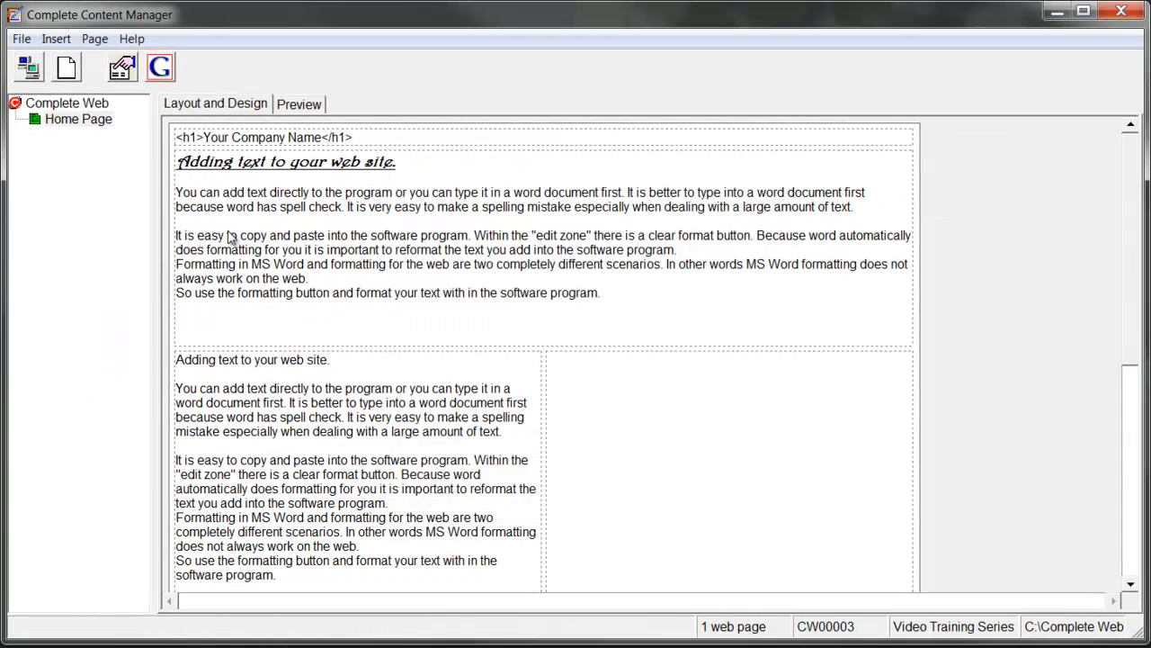
# Synchronise the site's data to the web and open the published Home Page in the browser.
pyautogui.click(28, 68)
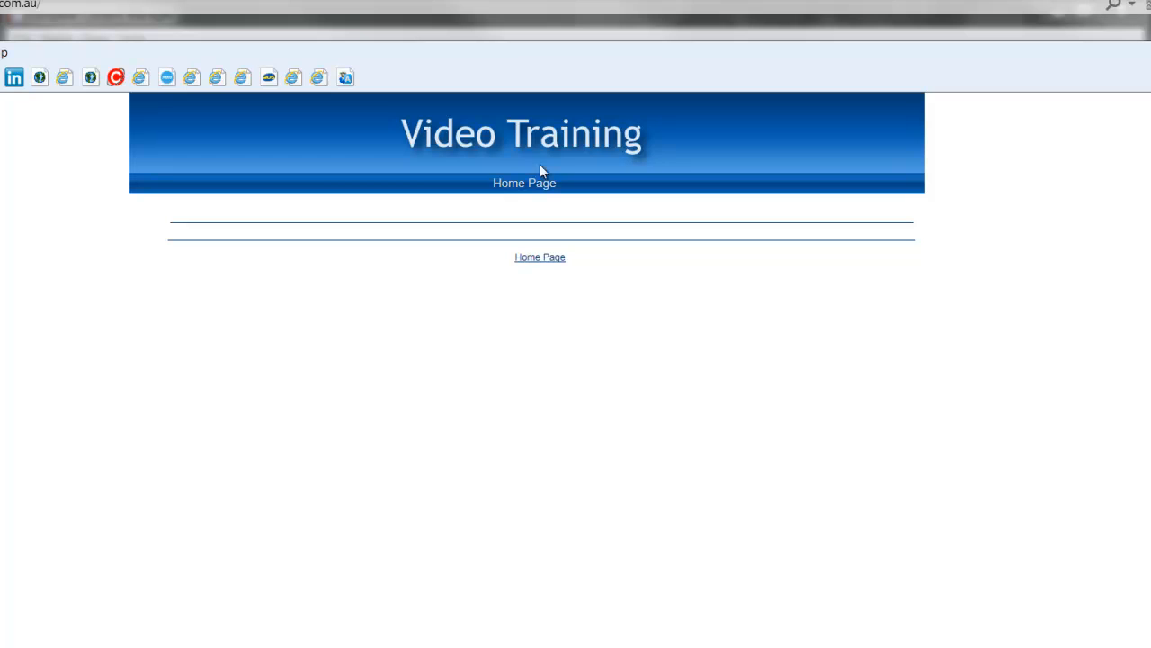
pyautogui.click(534, 189)
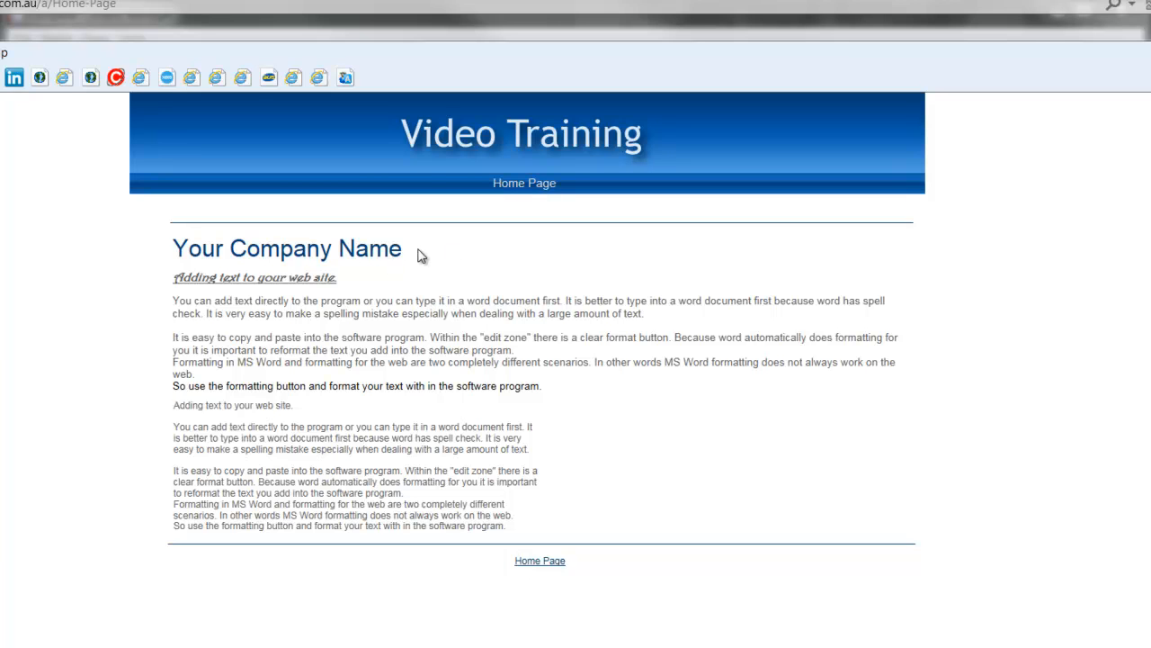
# Examine the published page's heading and both text blocks, and close the synchronisation message in Complete Content Manager.
pyautogui.moveTo(416, 254)
pyautogui.mouseDown()
pyautogui.moveTo(228, 254)
pyautogui.moveTo(412, 259)
pyautogui.mouseUp()
pyautogui.moveTo(542, 388); pyautogui.dragTo(176, 297)
pyautogui.moveTo(171, 406); pyautogui.dragTo(511, 537)
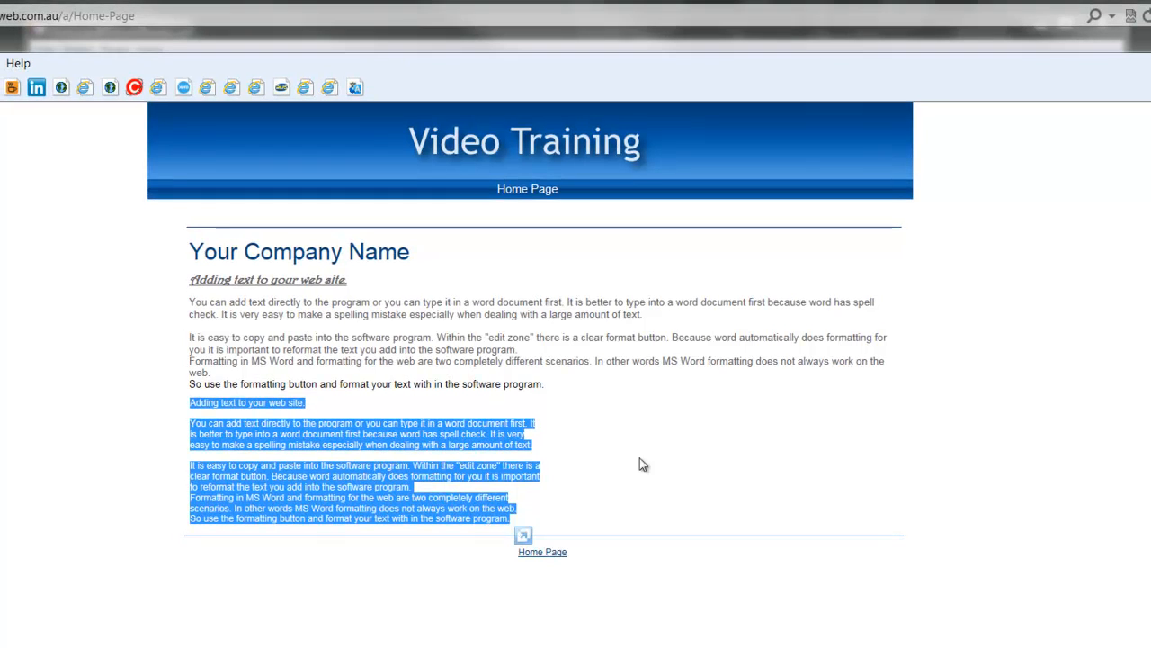
pyautogui.click(827, 447)
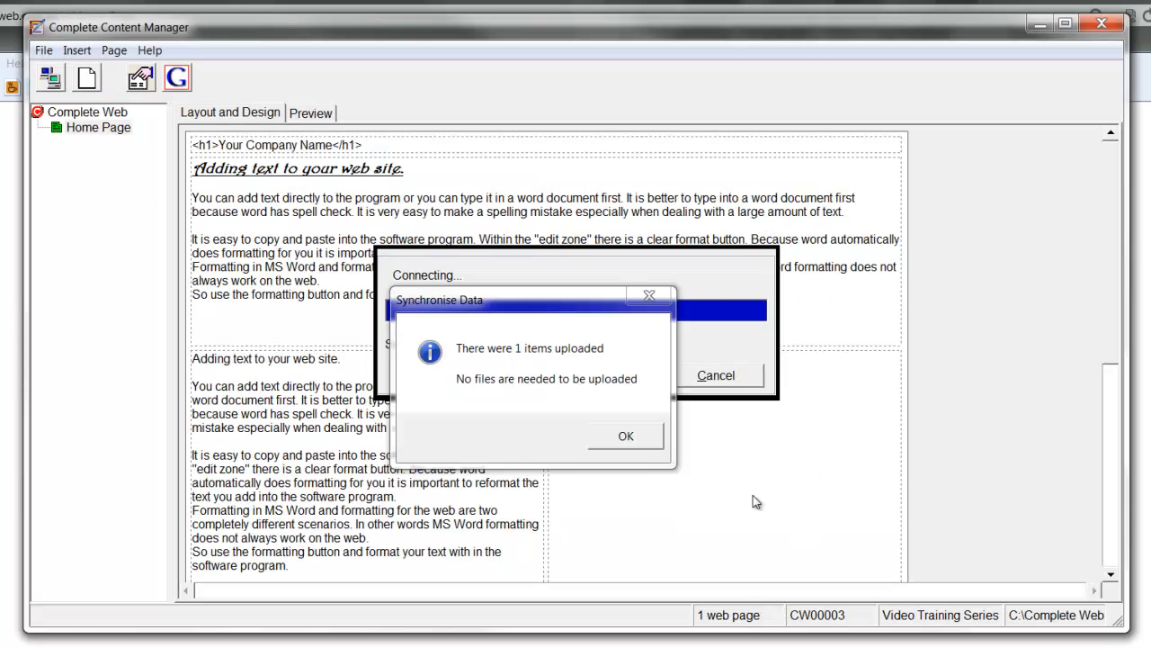
pyautogui.click(620, 437)
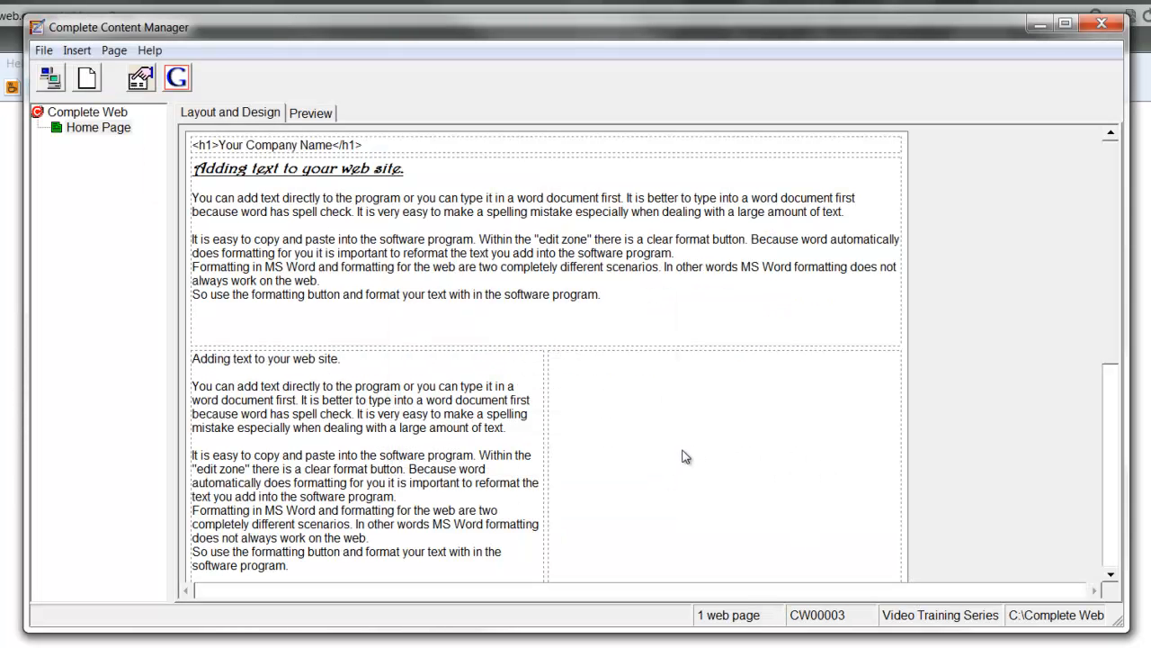